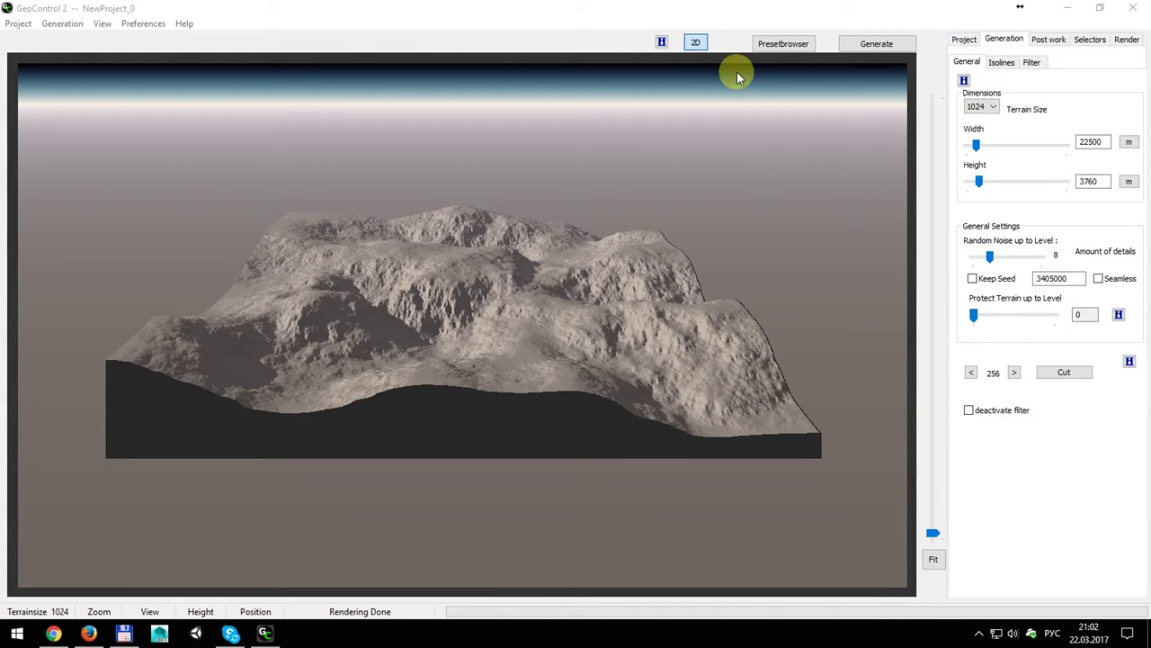
Start freehand isoline drawing on an empty terrain in the 2D map view.
click(693, 42)
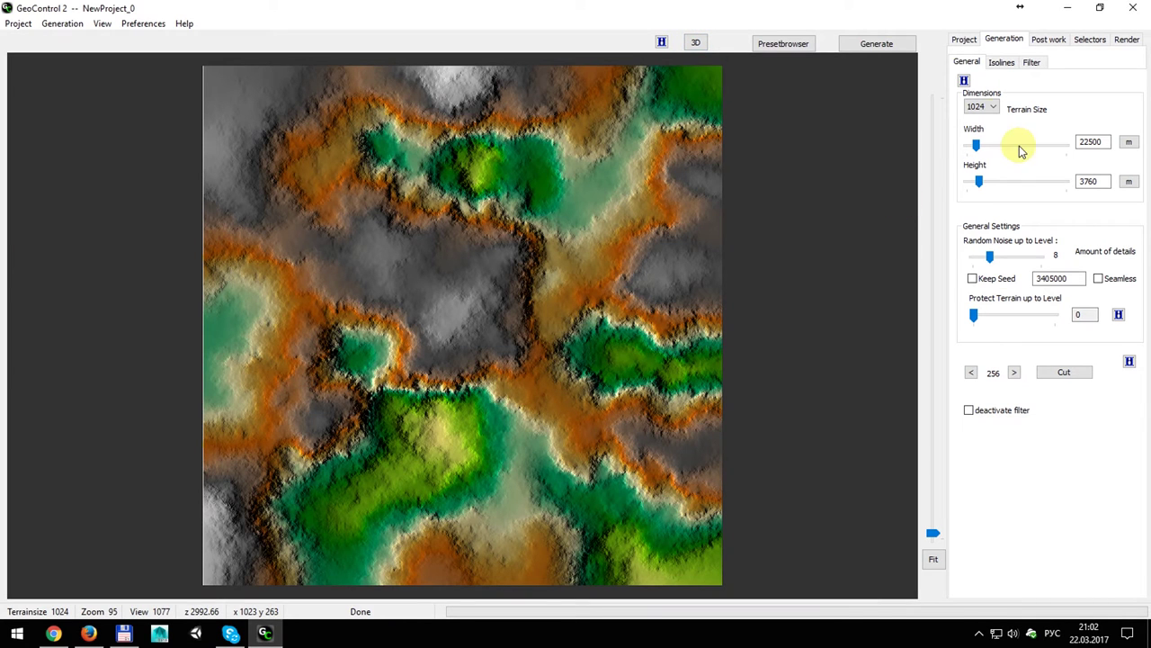
click(1002, 61)
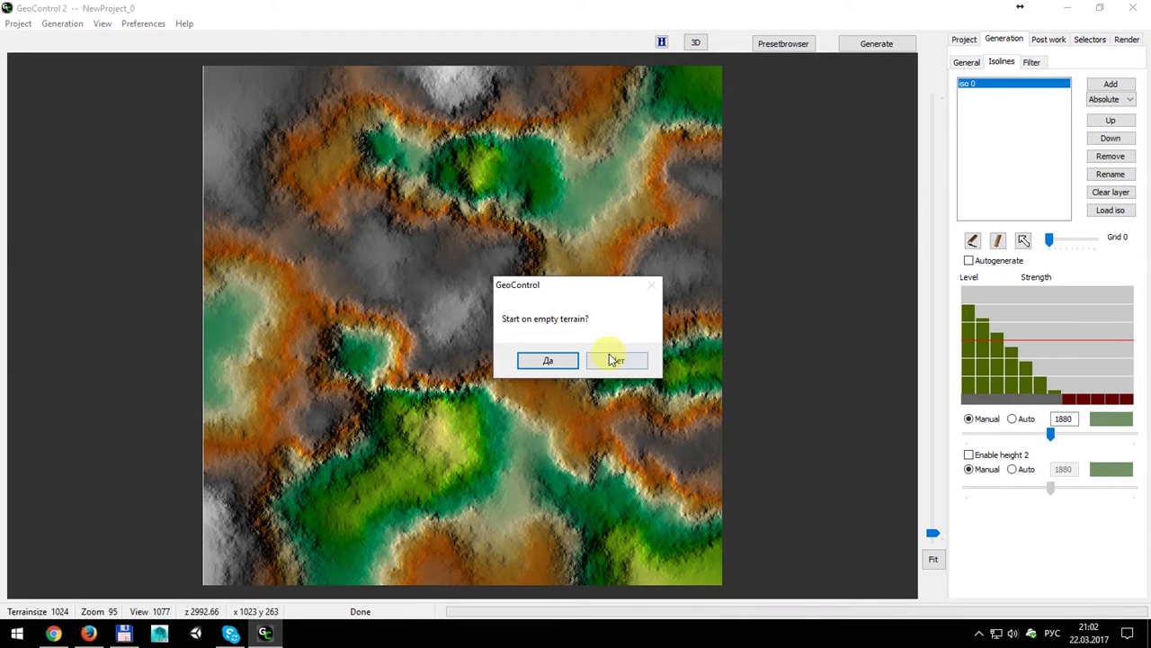
click(615, 360)
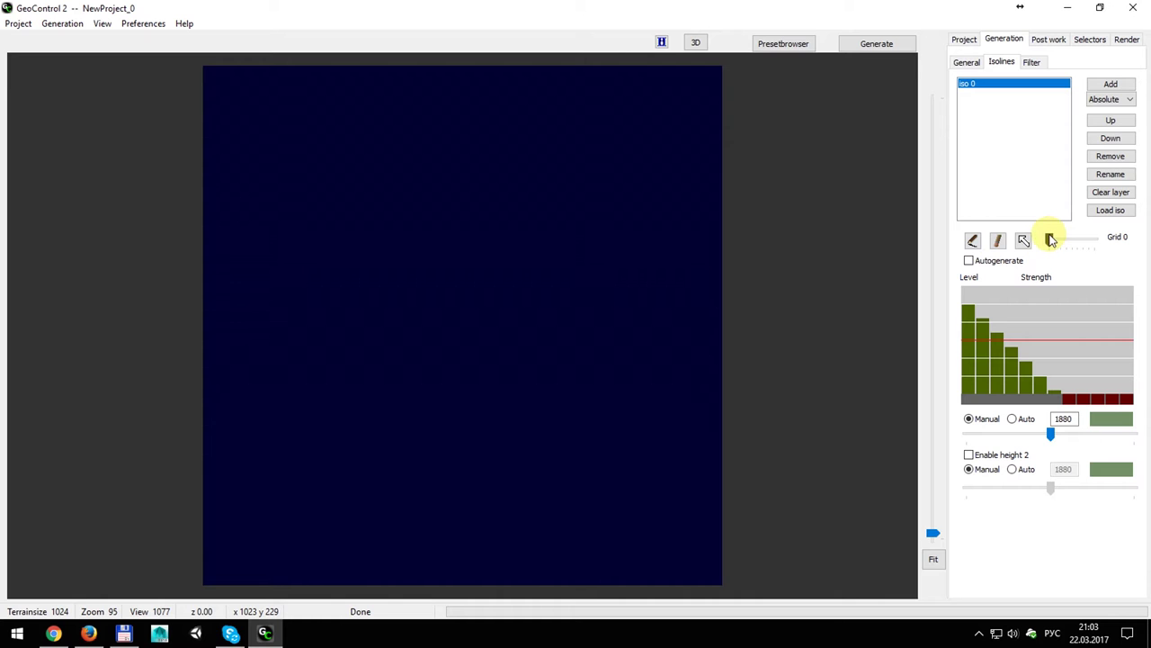
click(973, 240)
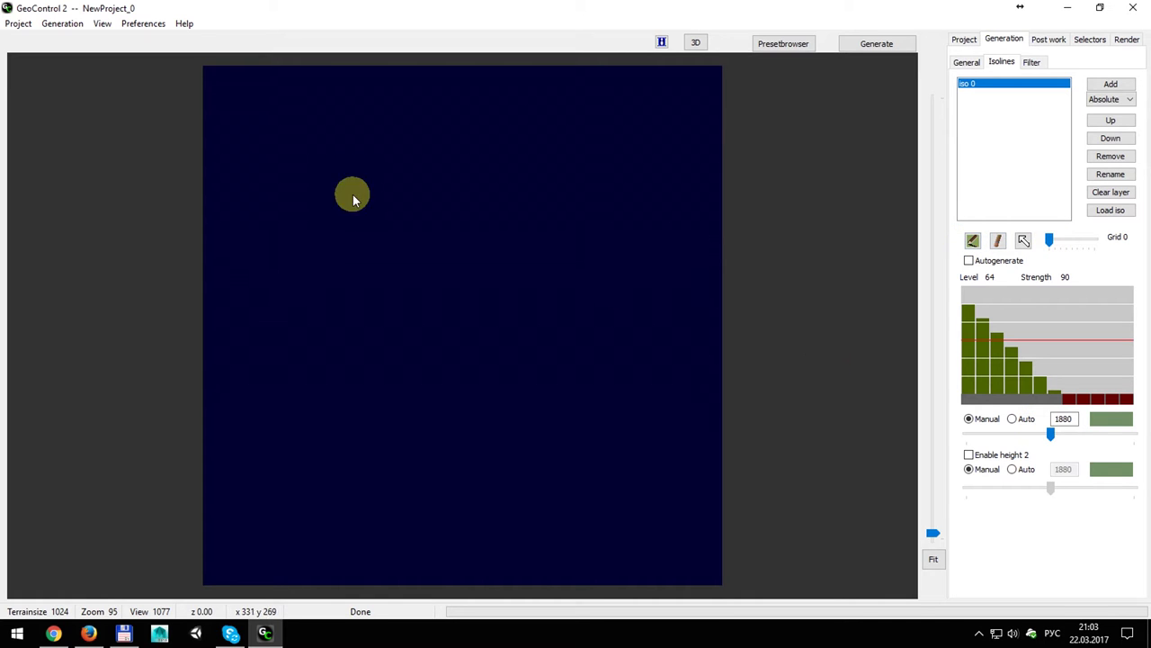
Sketch zig-zag and looping ridge isolines at 1880 m across the map.
mouse_move(245, 110)
mouse_down()
mouse_move(282, 475)
mouse_move(351, 519)
mouse_up()
drag(314, 164, 422, 376)
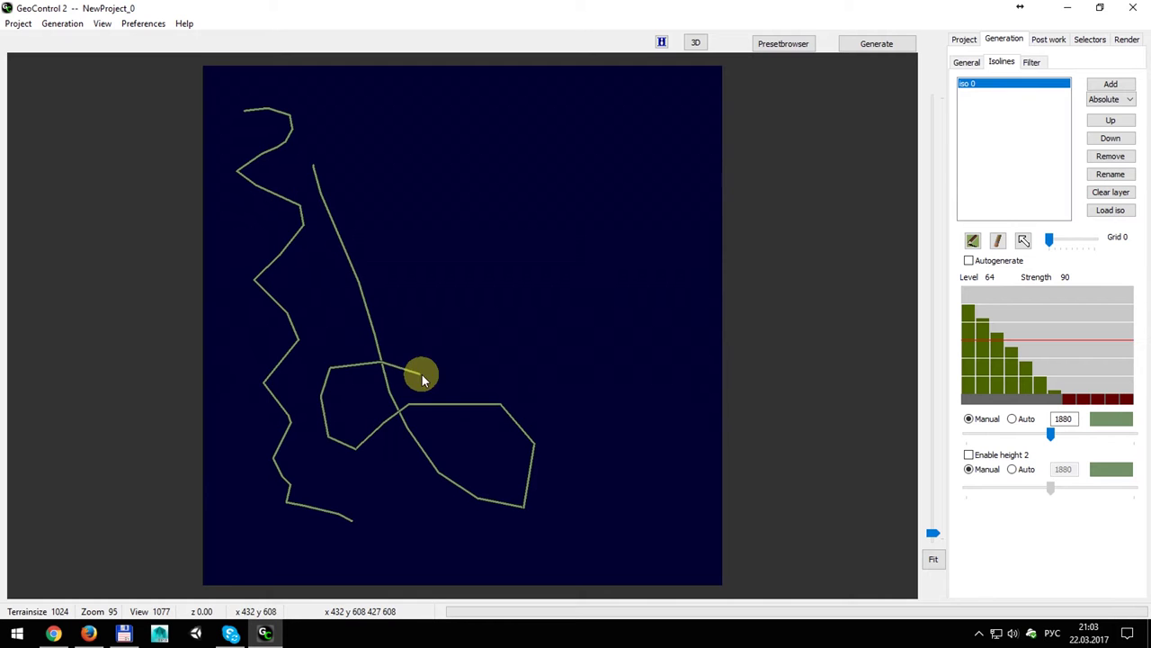
drag(429, 151, 569, 376)
drag(655, 458, 415, 258)
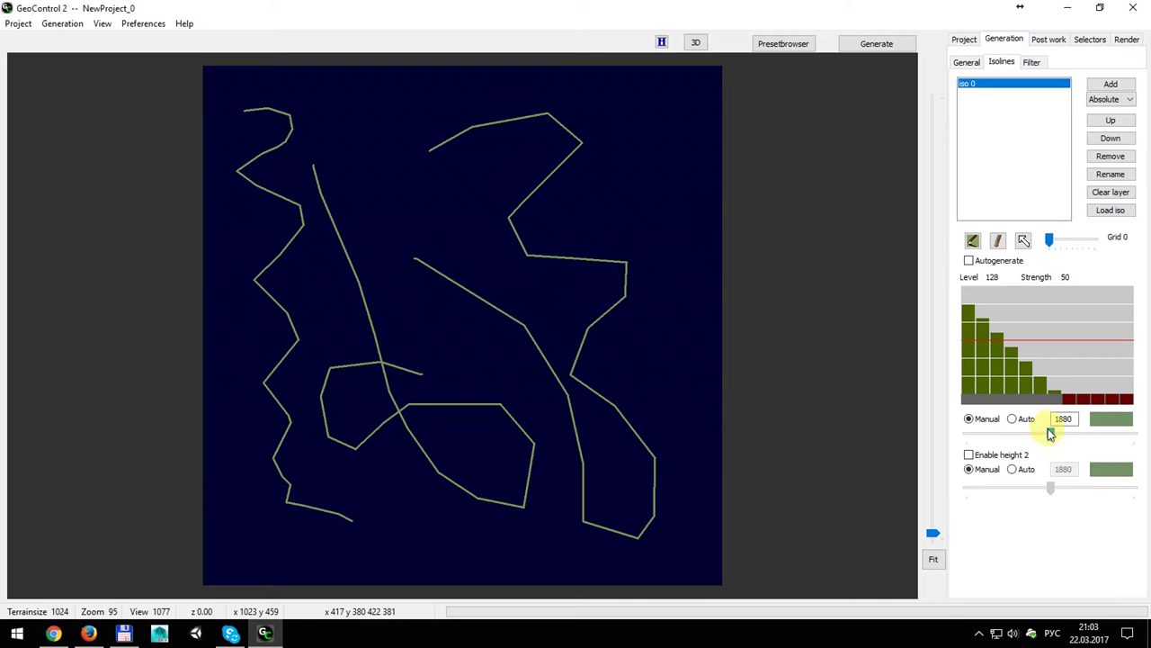
Raise the isoline height to 2517 and draw higher lines on the right and top.
drag(1050, 433, 1079, 434)
drag(620, 112, 682, 445)
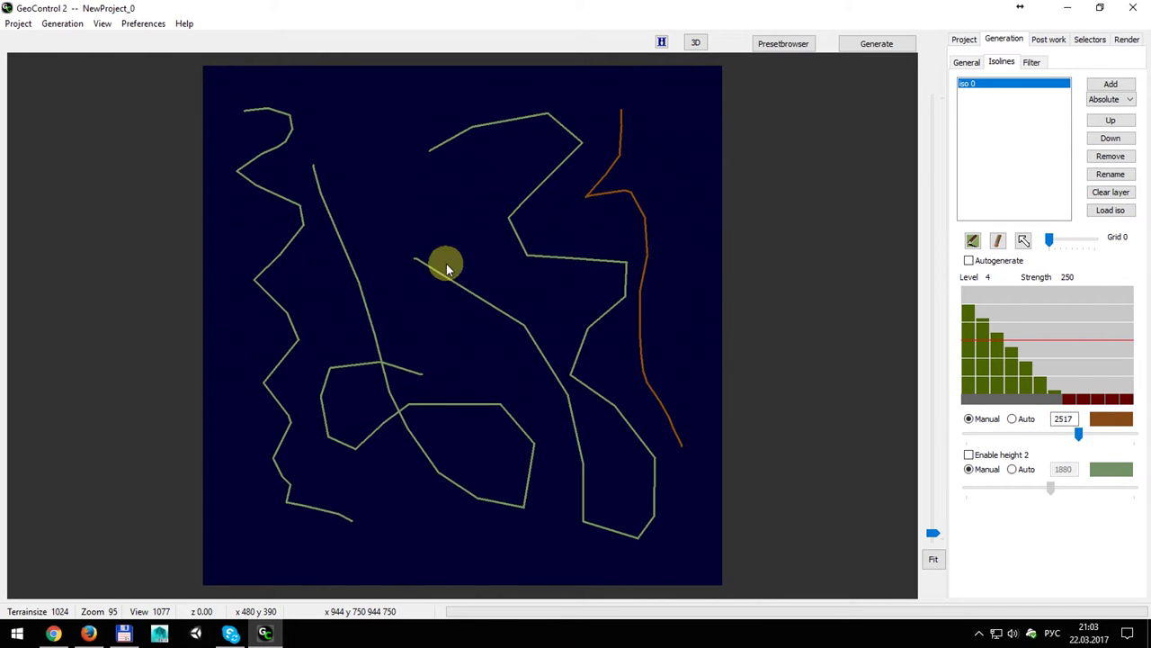
mouse_move(448, 95)
mouse_down()
mouse_move(329, 108)
mouse_move(363, 196)
mouse_up()
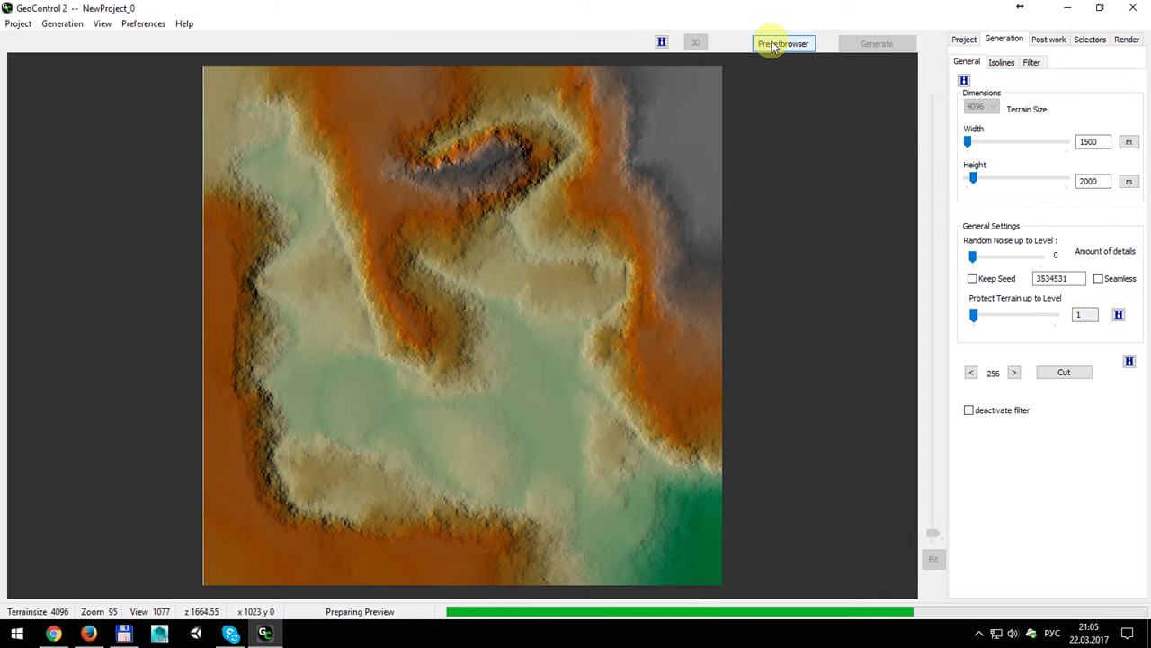
View the terrain in 3D and export its heightmap as Raw (16 bit) for Carrara.
click(699, 43)
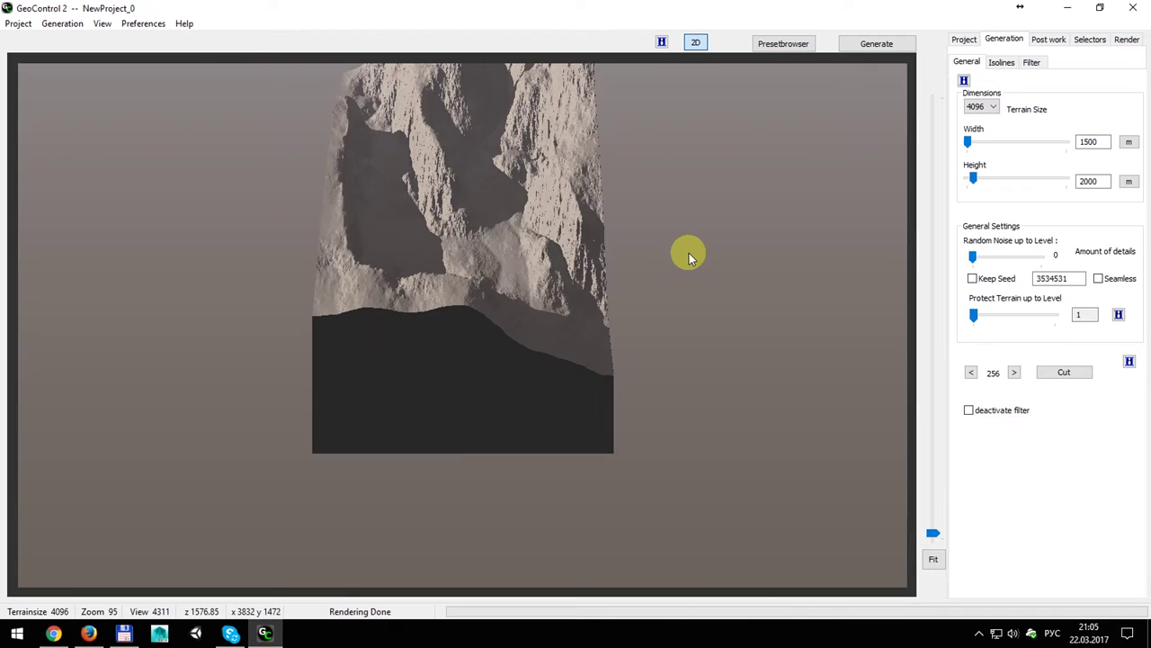
click(67, 23)
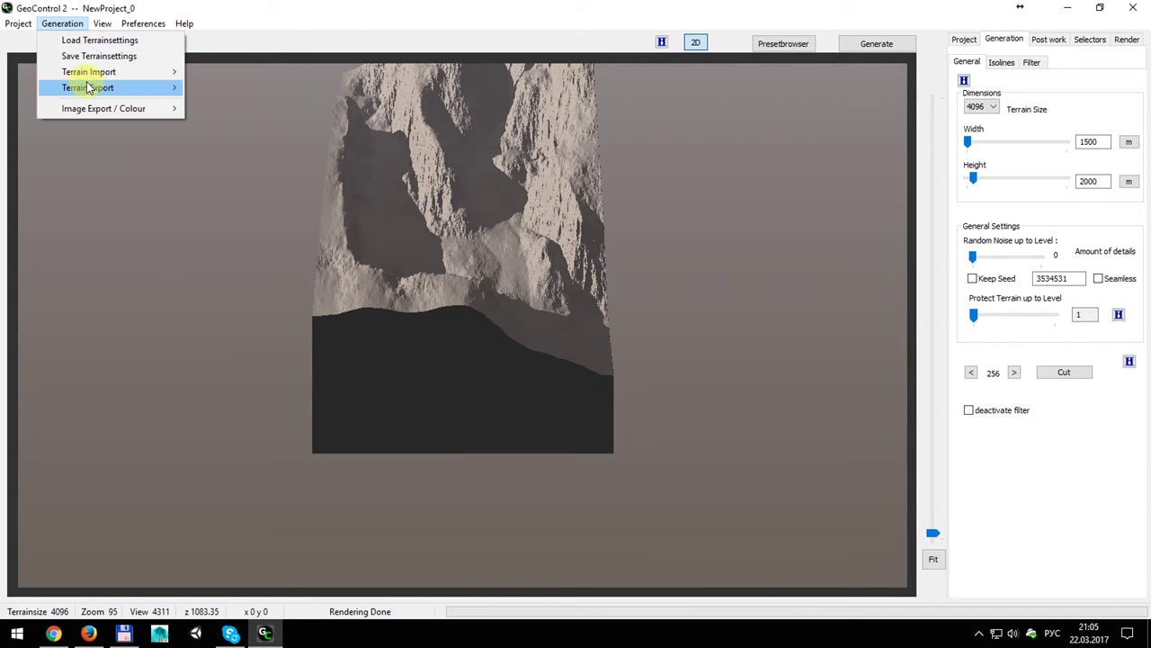
mouse_move(101, 87)
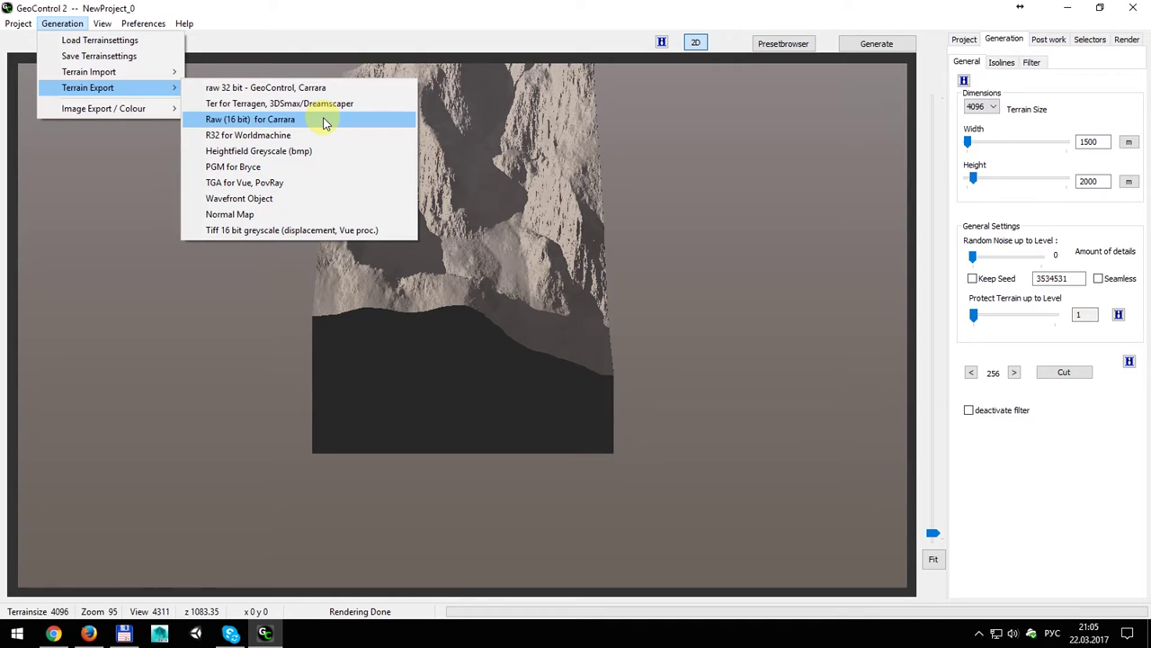
click(324, 119)
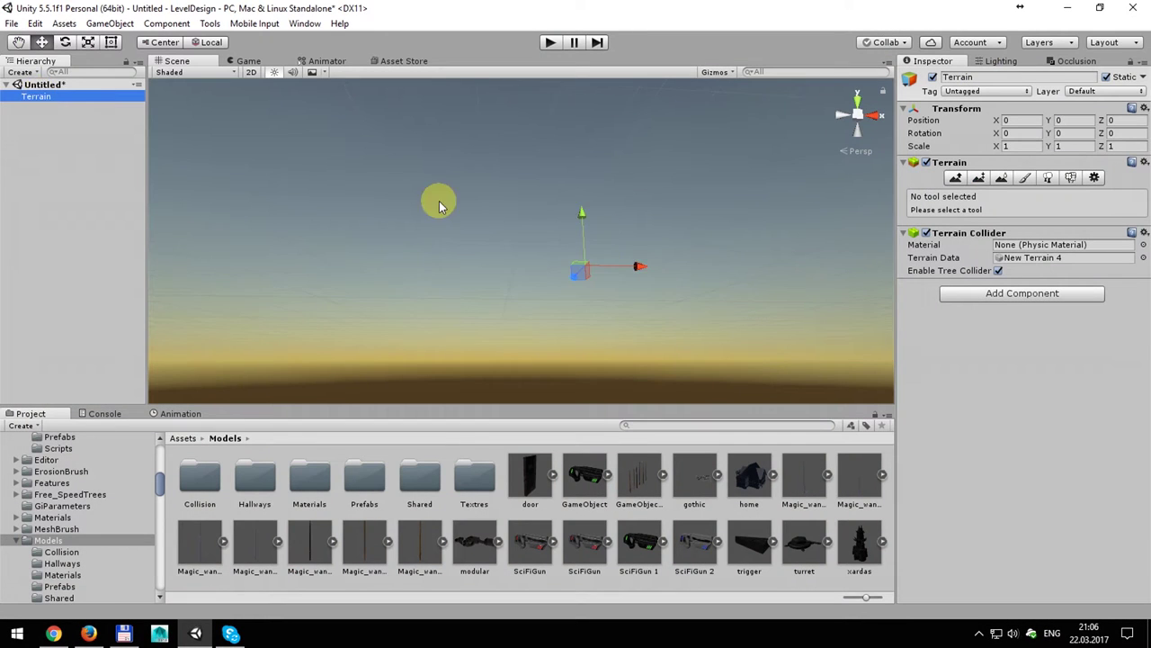
Add a Directional Light, tilt it to light the terrain, and place it above Terrain in the Hierarchy.
key(f)
scroll(586, 213, up, 2)
right_click(63, 150)
mouse_move(148, 318)
click(237, 312)
key(e)
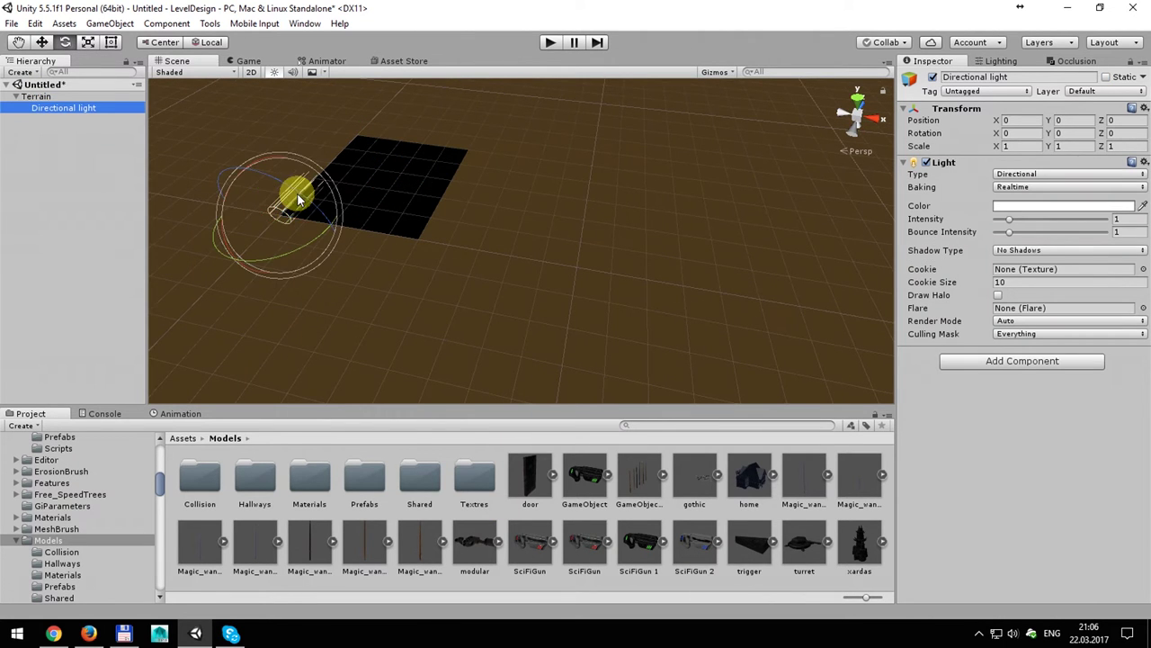
drag(232, 215, 226, 165)
drag(54, 108, 38, 95)
Start a raw heightmap import from the Terrain's settings.
click(36, 107)
click(1090, 171)
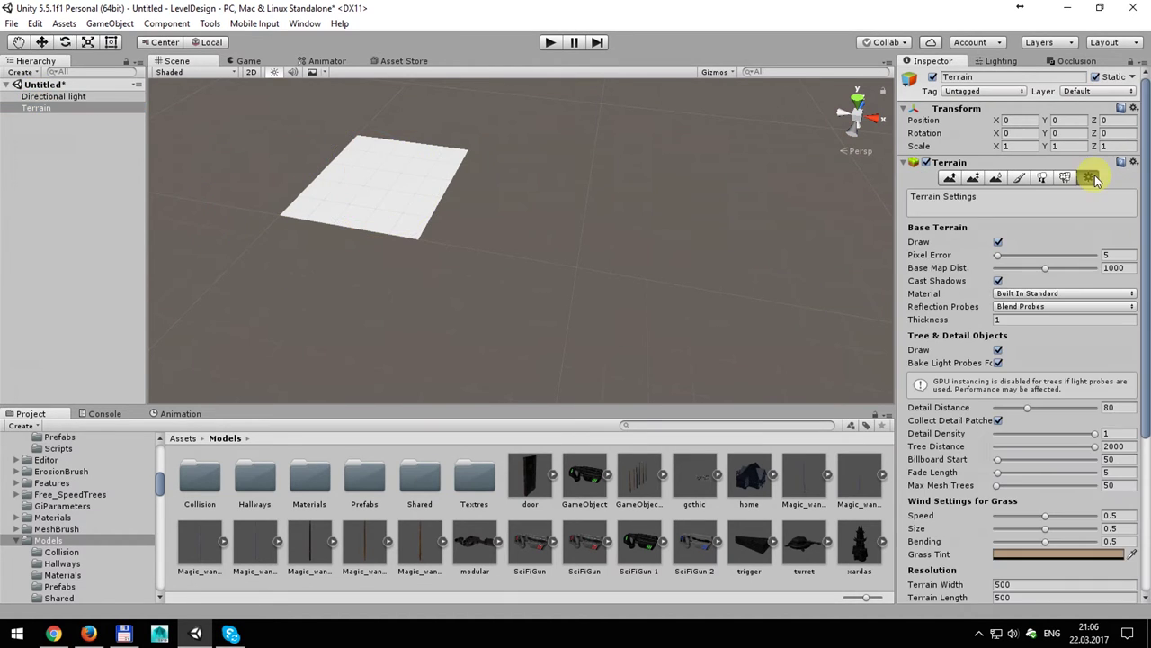
scroll(1079, 325, down, 10)
scroll(1080, 333, down, 1)
click(1046, 501)
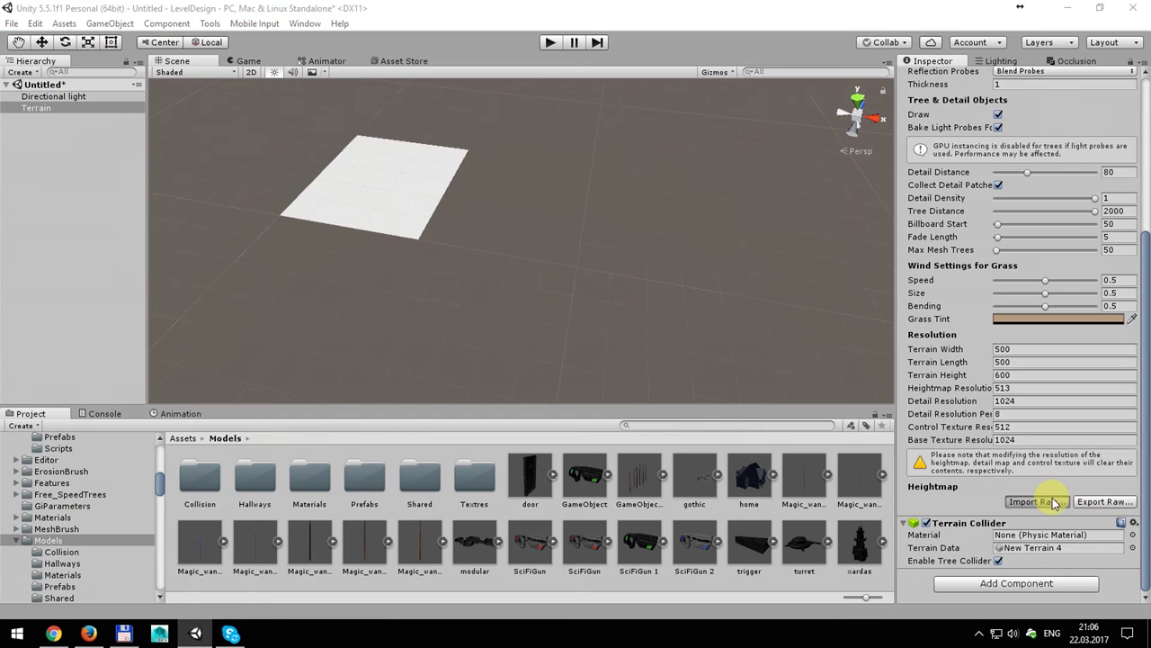
Choose the exported terrain file from the Desktop for import.
click(266, 287)
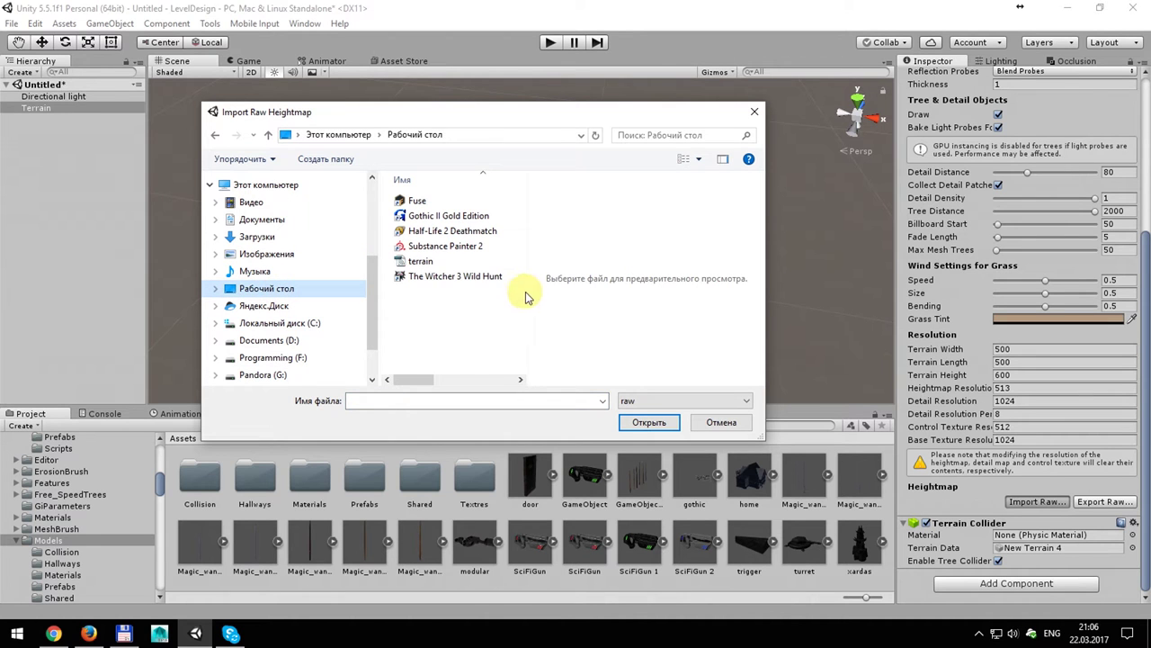
click(423, 262)
click(646, 422)
Set the heightmap import terrain size to 1500 × 1500 with height 1600.
drag(116, 16, 471, 116)
click(406, 225)
text(1500)
click(475, 228)
click(551, 230)
text(1500)
click(483, 229)
text(1600)
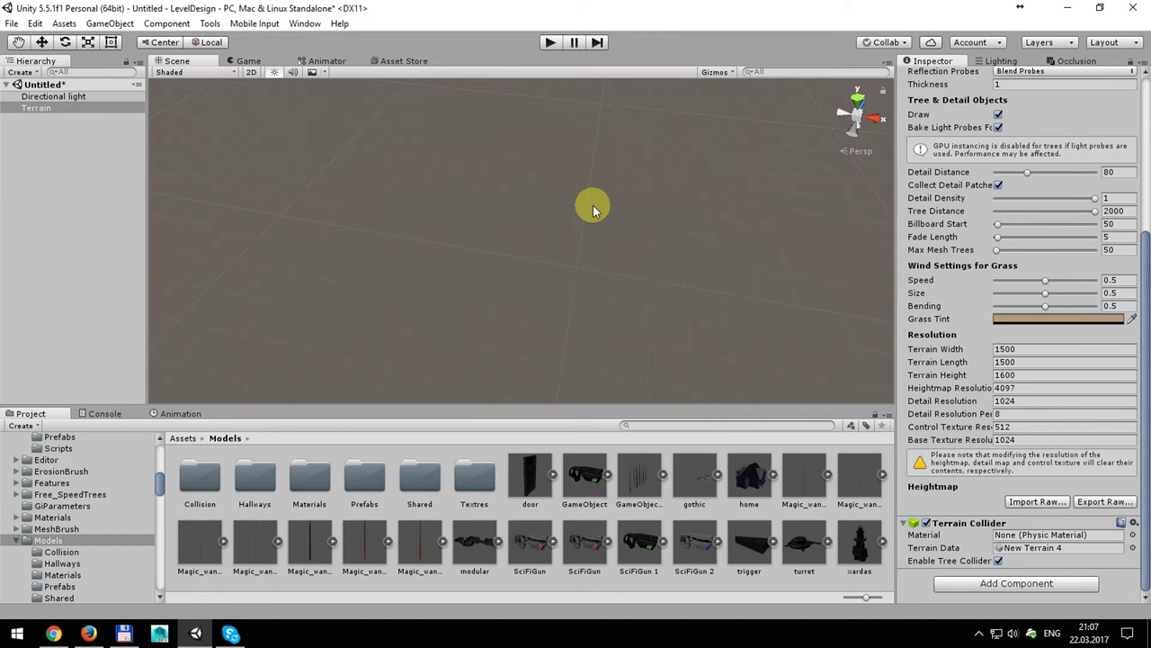
Lower the terrain's Pixel Error to 1 and orbit to inspect the detailed mountains.
key(f)
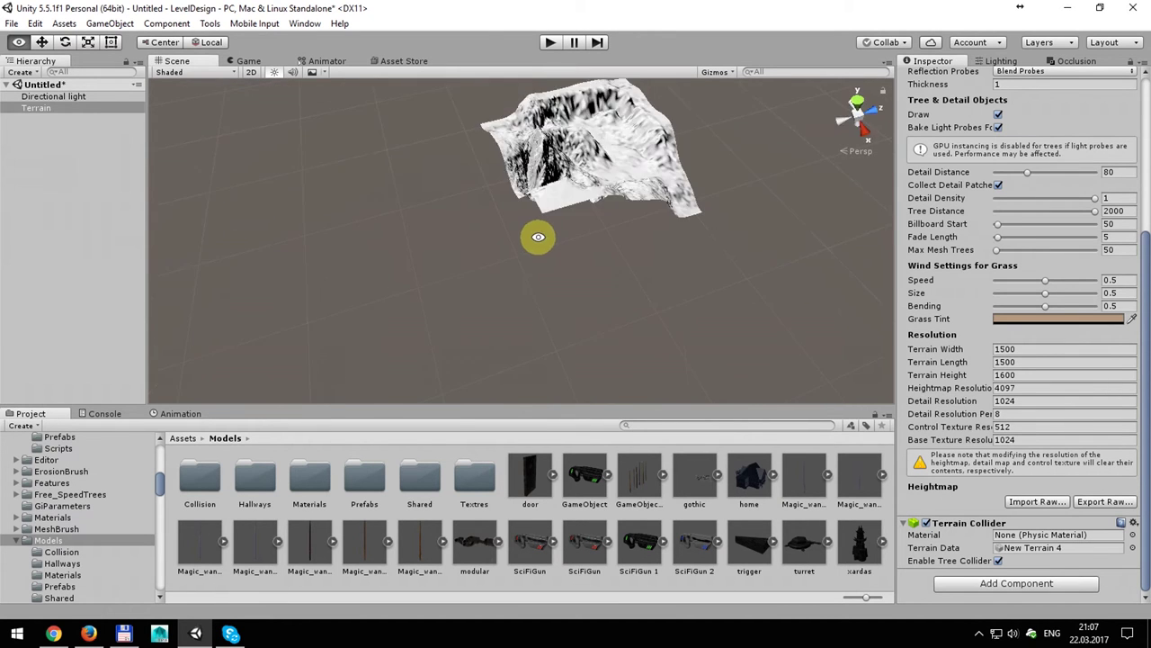
mouse_move(483, 210)
alt+mouse_down()
mouse_move(647, 250)
mouse_move(683, 314)
alt+mouse_up()
mouse_move(683, 314)
alt+right_down()
mouse_move(387, 193)
mouse_move(424, 206)
alt+right_up()
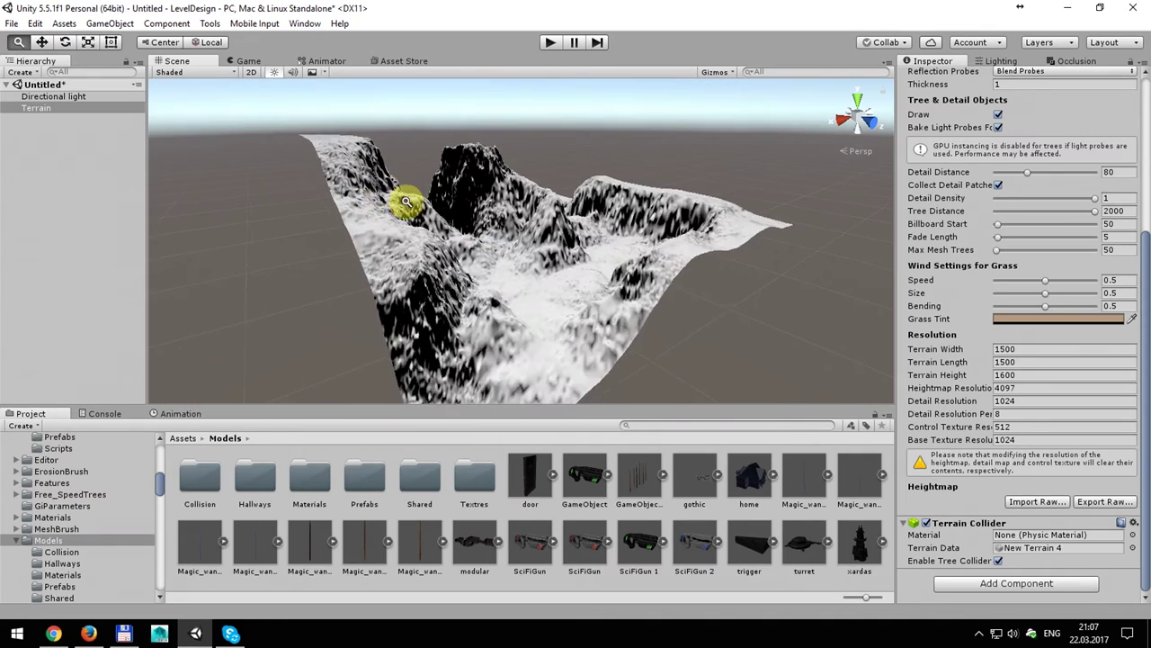
scroll(981, 261, up, 3)
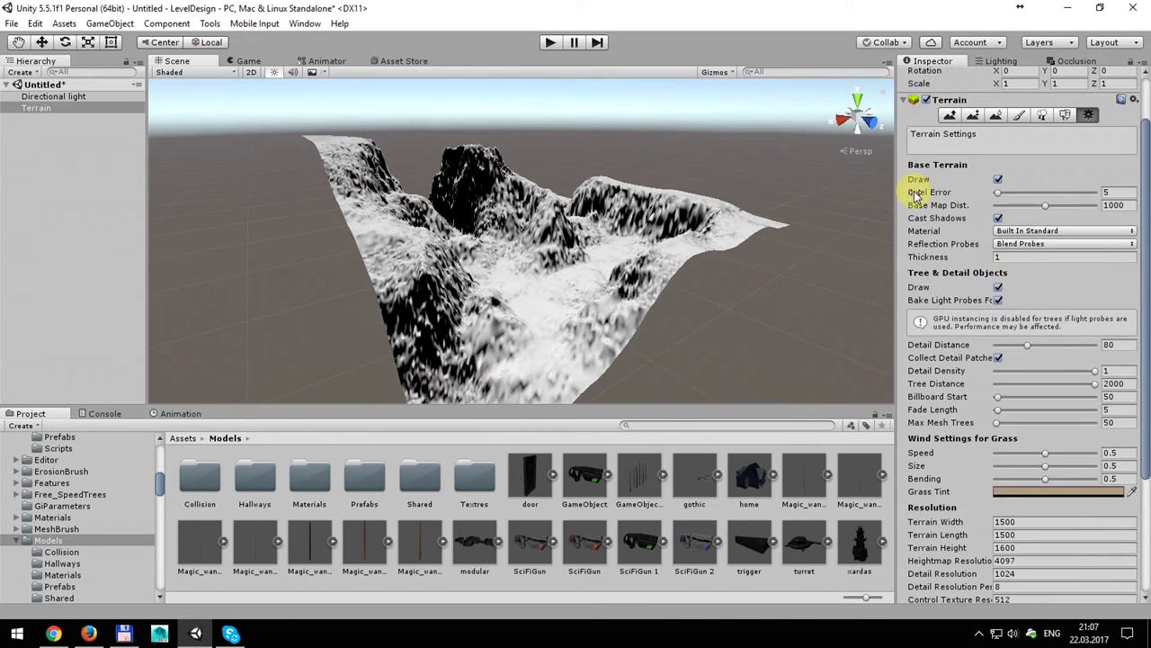
mouse_move(999, 193)
mouse_down()
mouse_move(1015, 195)
mouse_move(972, 193)
mouse_up()
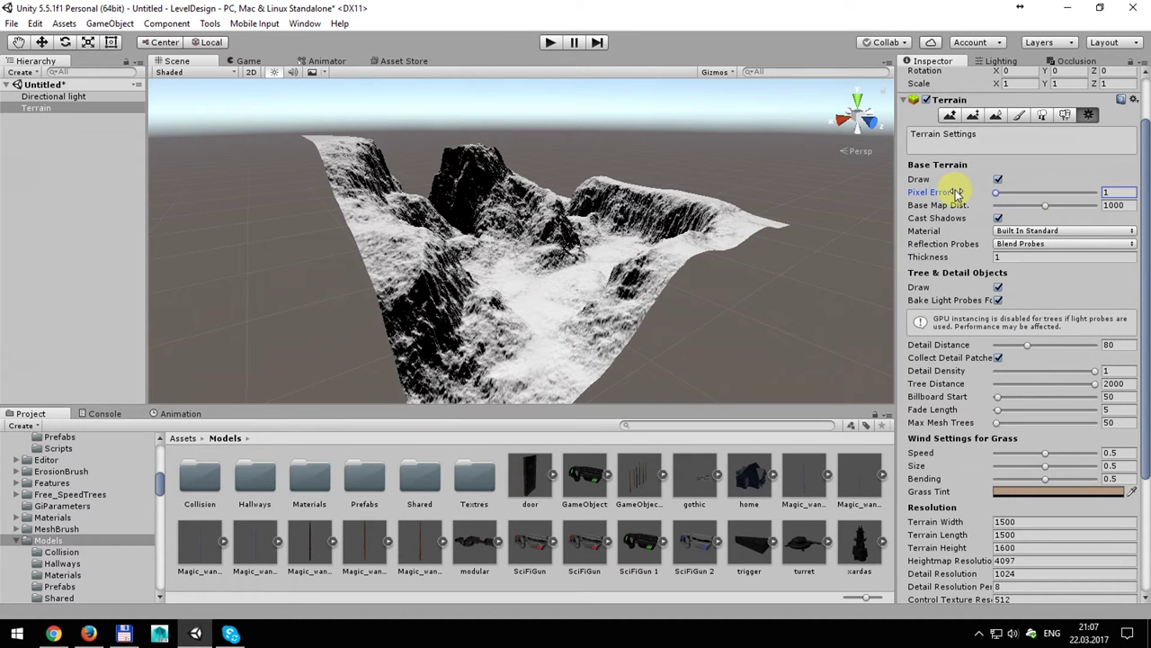
mouse_move(663, 220)
alt+right_down()
mouse_move(696, 312)
mouse_move(967, 401)
alt+right_up()
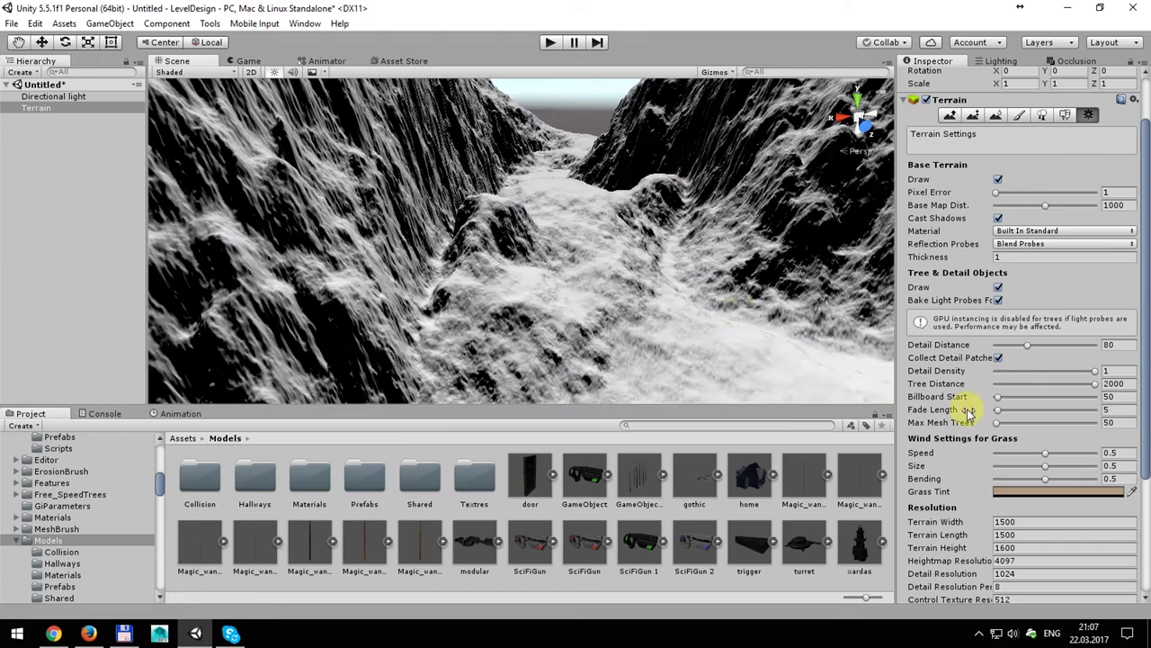
mouse_move(548, 244)
alt+mouse_down()
mouse_move(617, 291)
mouse_move(557, 267)
mouse_move(602, 252)
alt+mouse_up()
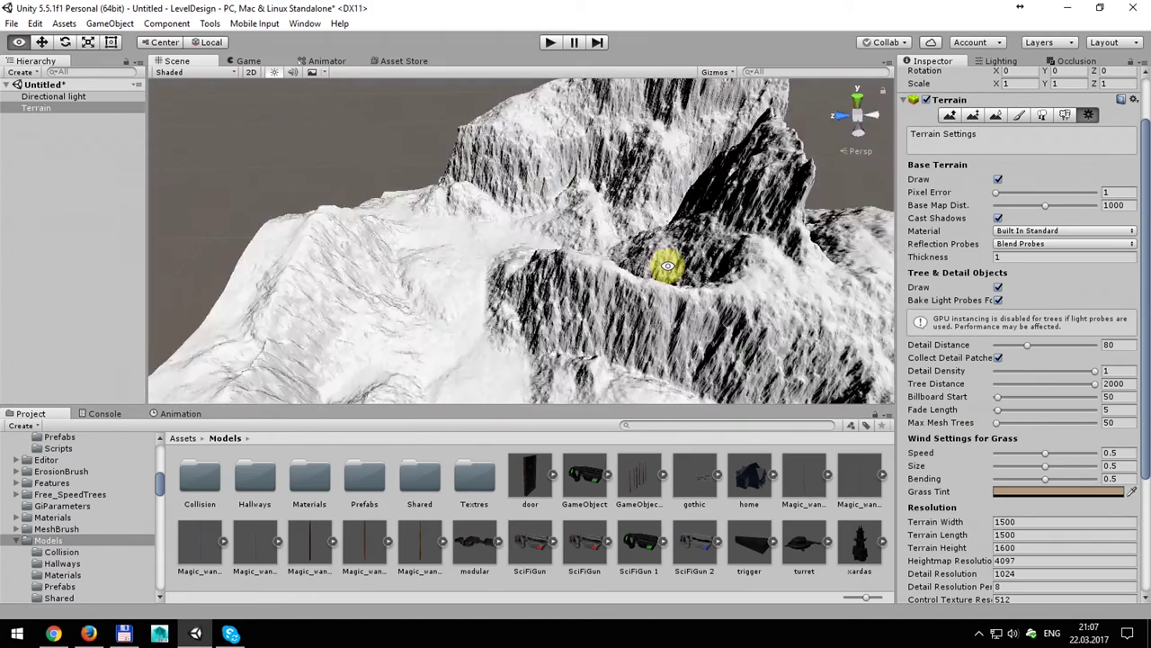
alt+right_drag(602, 252, 637, 257)
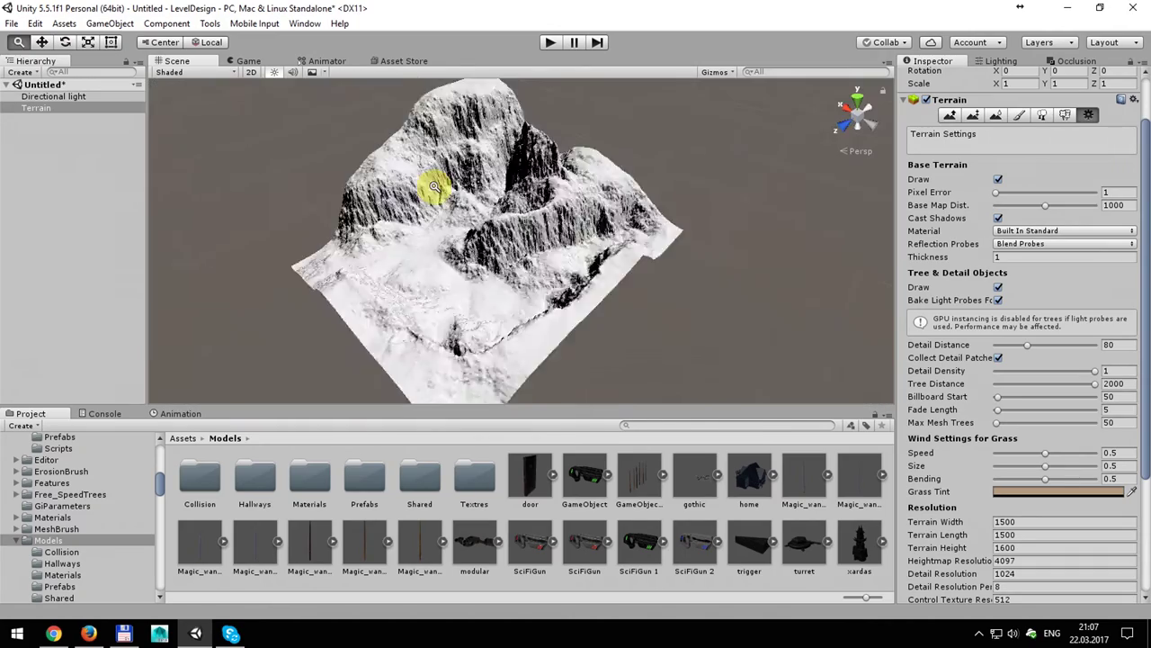
alt+drag(637, 257, 887, 249)
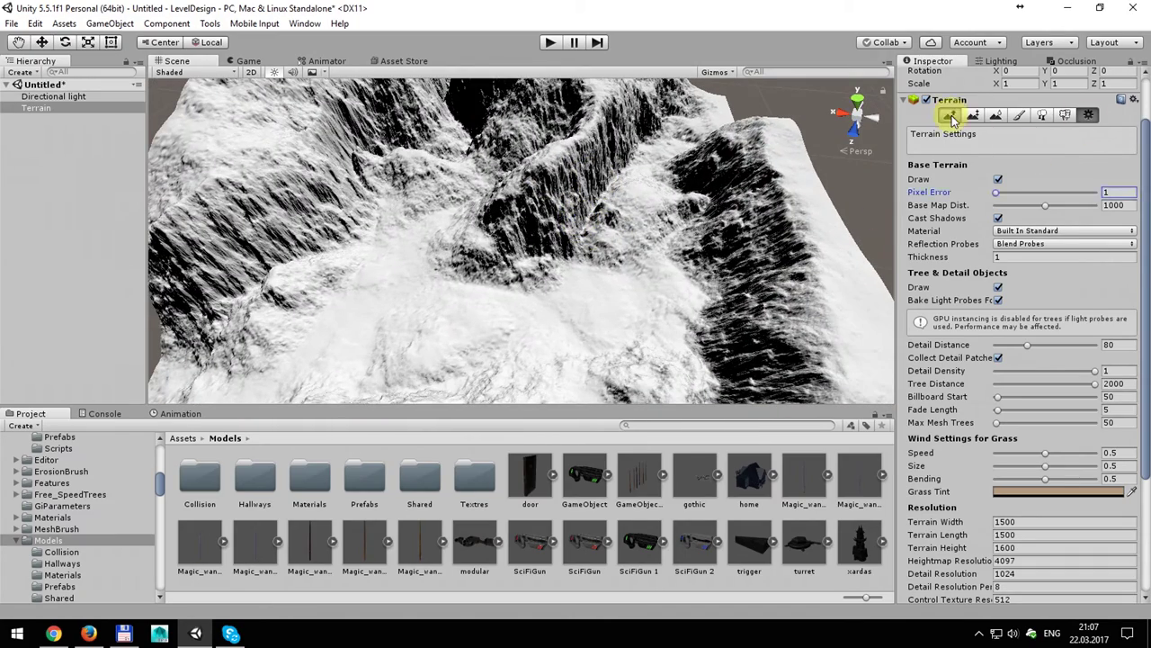
Select the raise/lower terrain tool and show all Add Component categories.
click(949, 116)
click(986, 407)
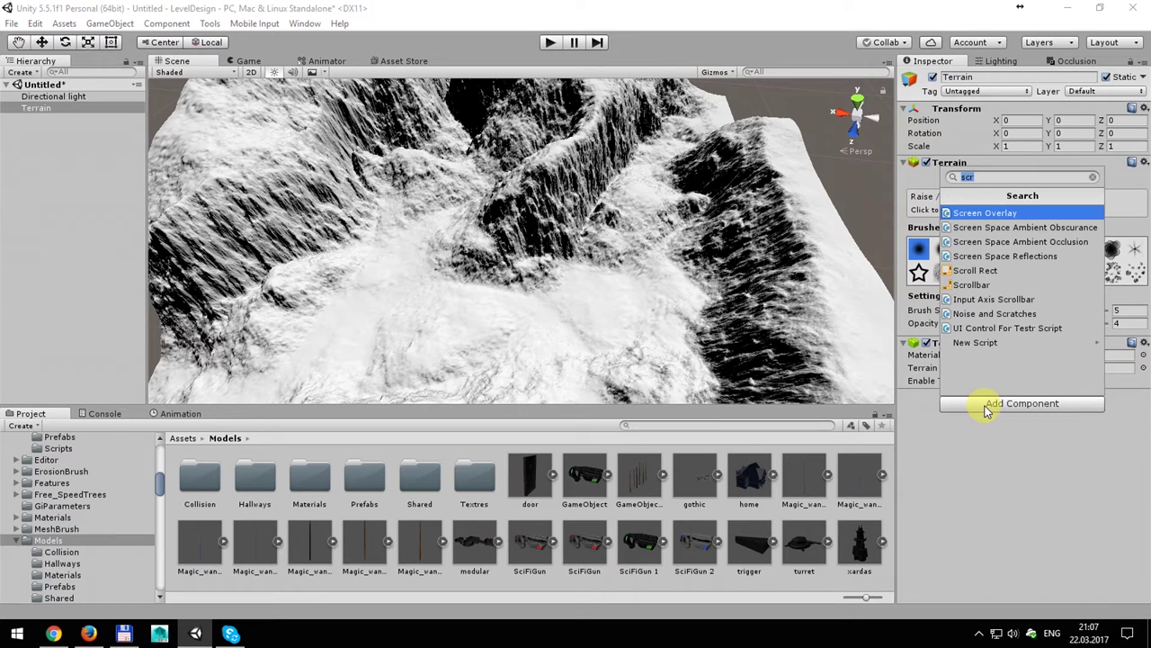
click(1093, 177)
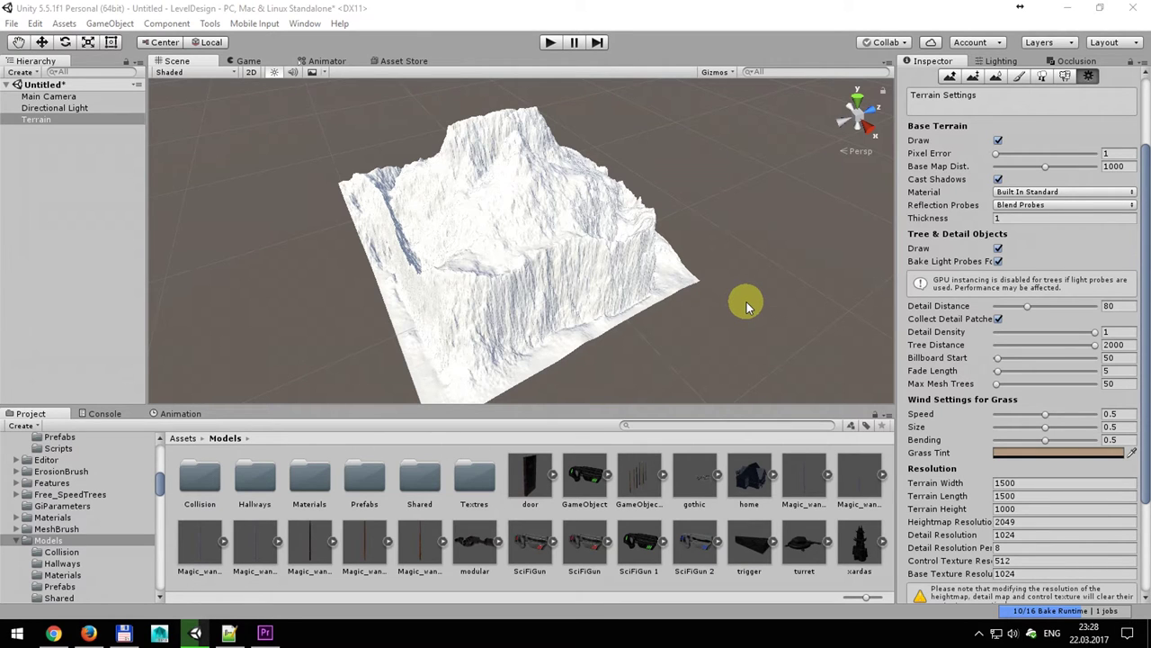
Orbit around the snowy mountain terrain and undo the last change.
mouse_move(679, 297)
alt+mouse_down()
mouse_move(493, 279)
mouse_move(527, 270)
alt+mouse_up()
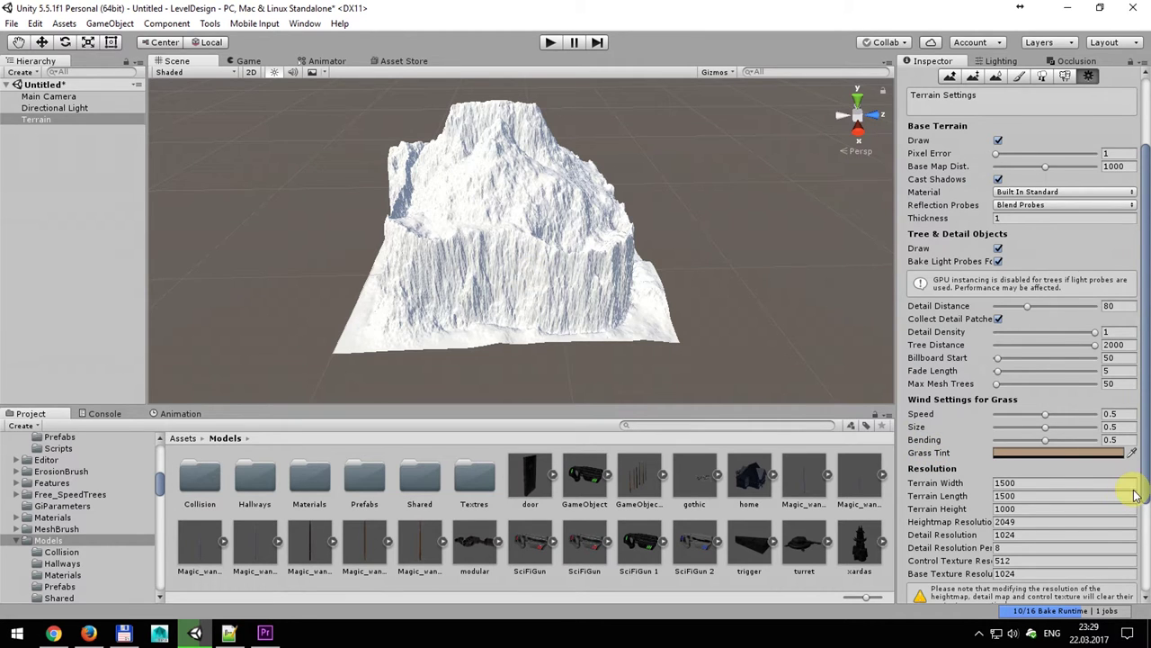
key(ctrl+z)
scroll(1098, 503, down, 2)
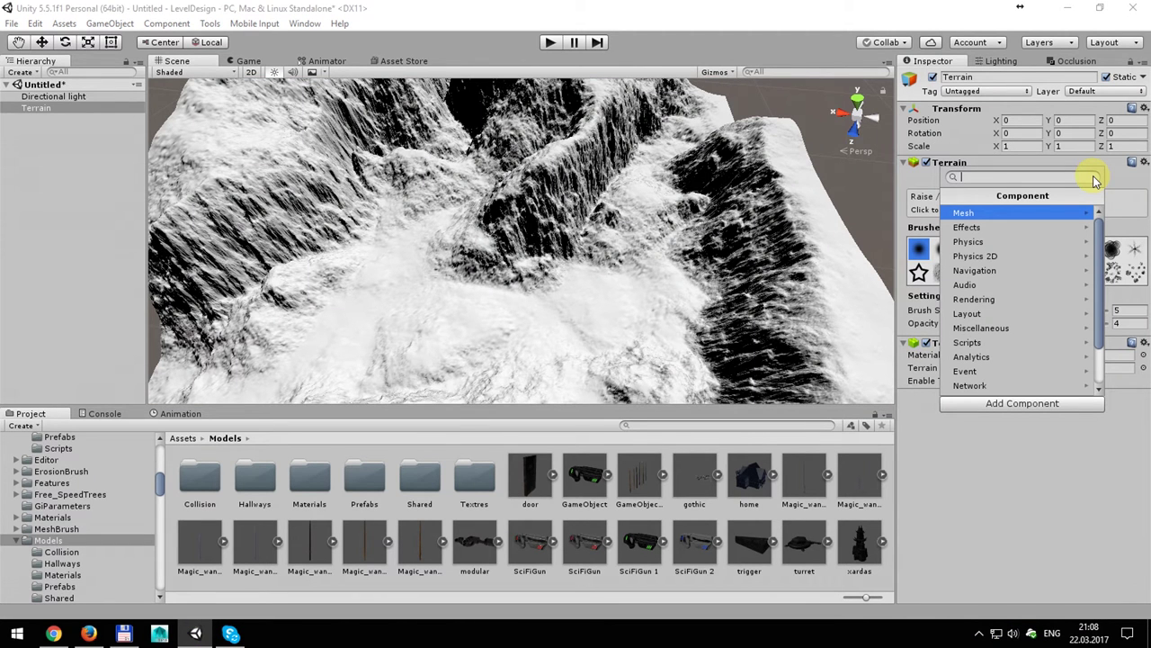
Search the Add Component list for 'er' to find Erosion Brush.
text(s)
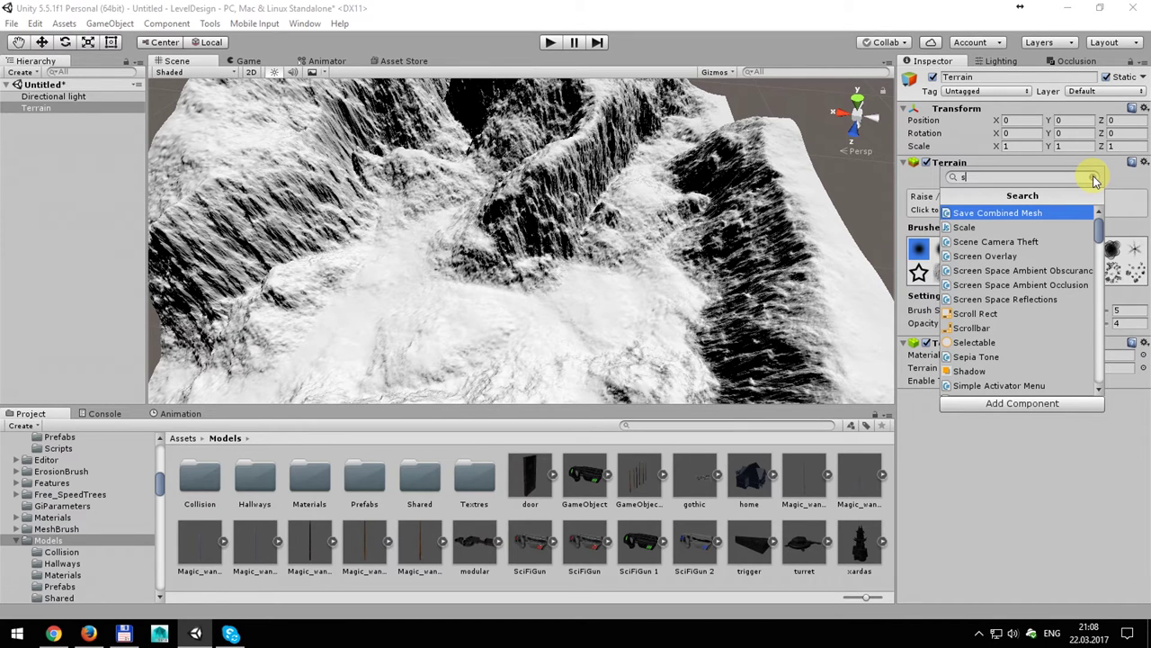
click(1094, 178)
text(er)
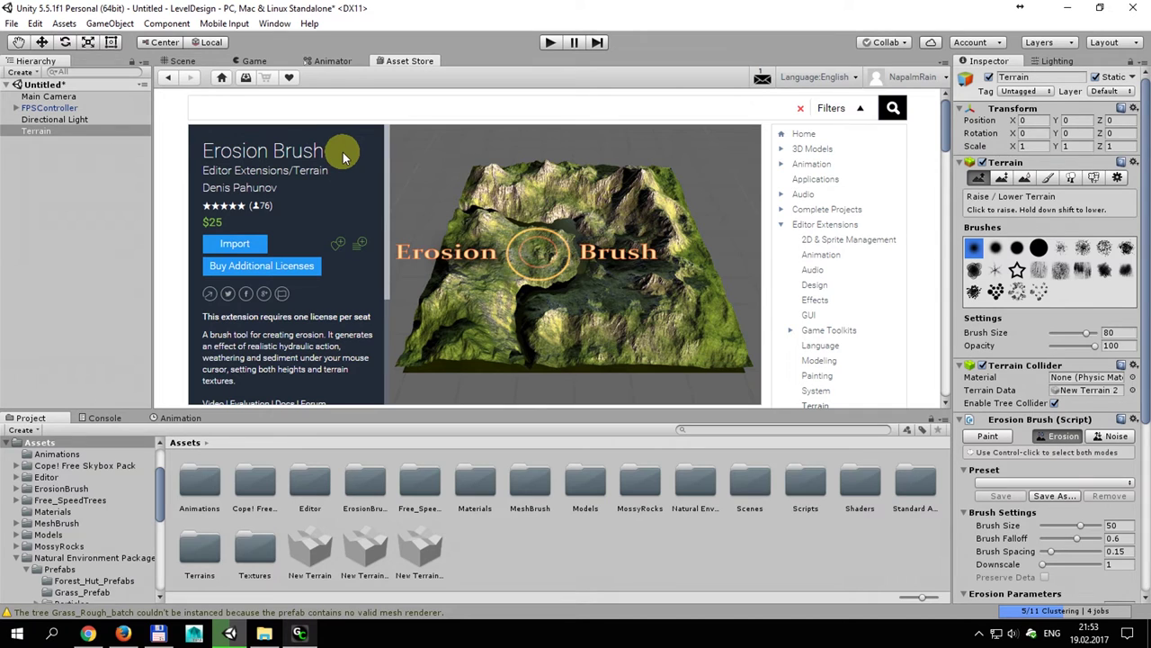
Enlarge the mountain panorama screenshot and step through to the grey untextured terrain shot.
scroll(342, 153, down, 2)
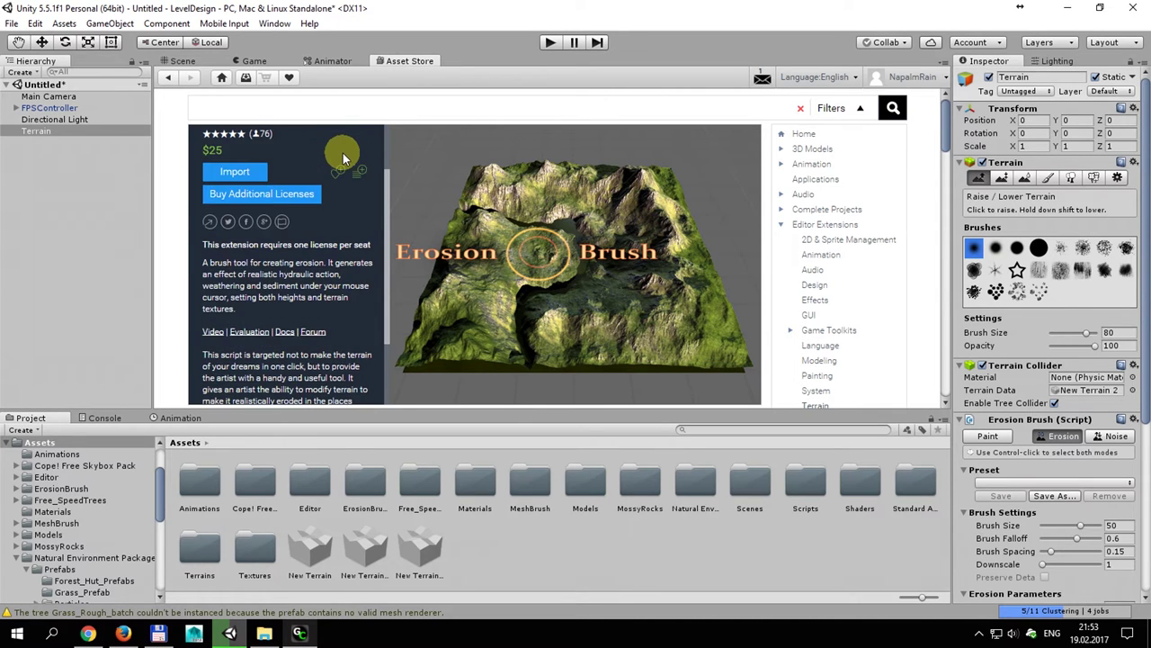
scroll(342, 153, up, 2)
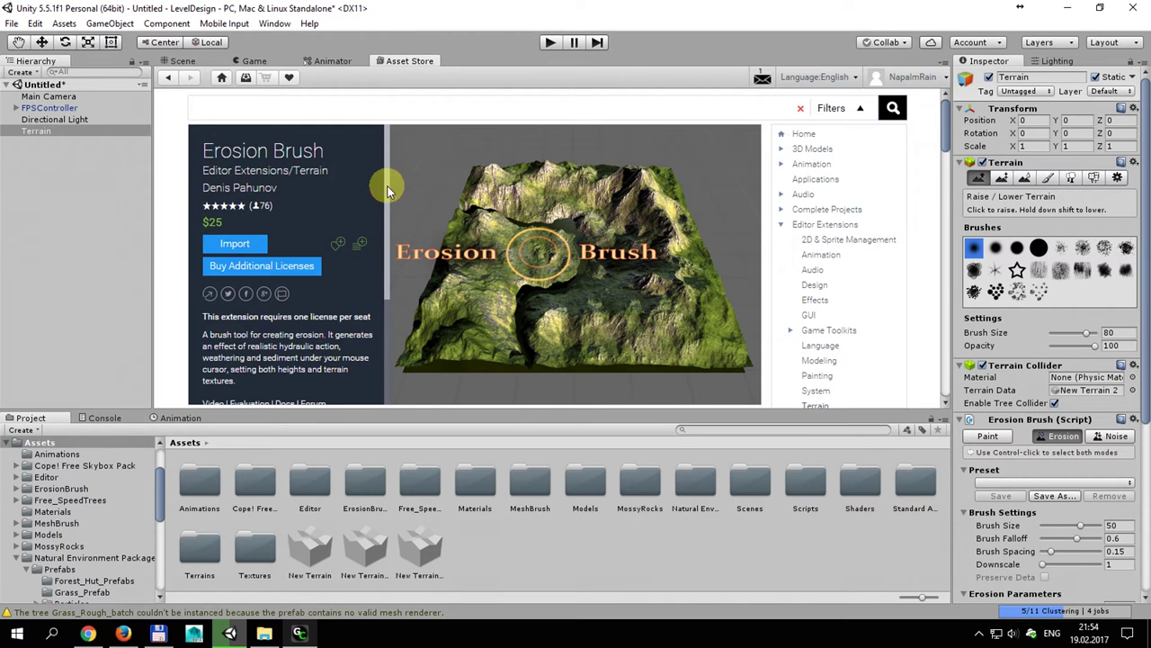
scroll(522, 194, down, 3)
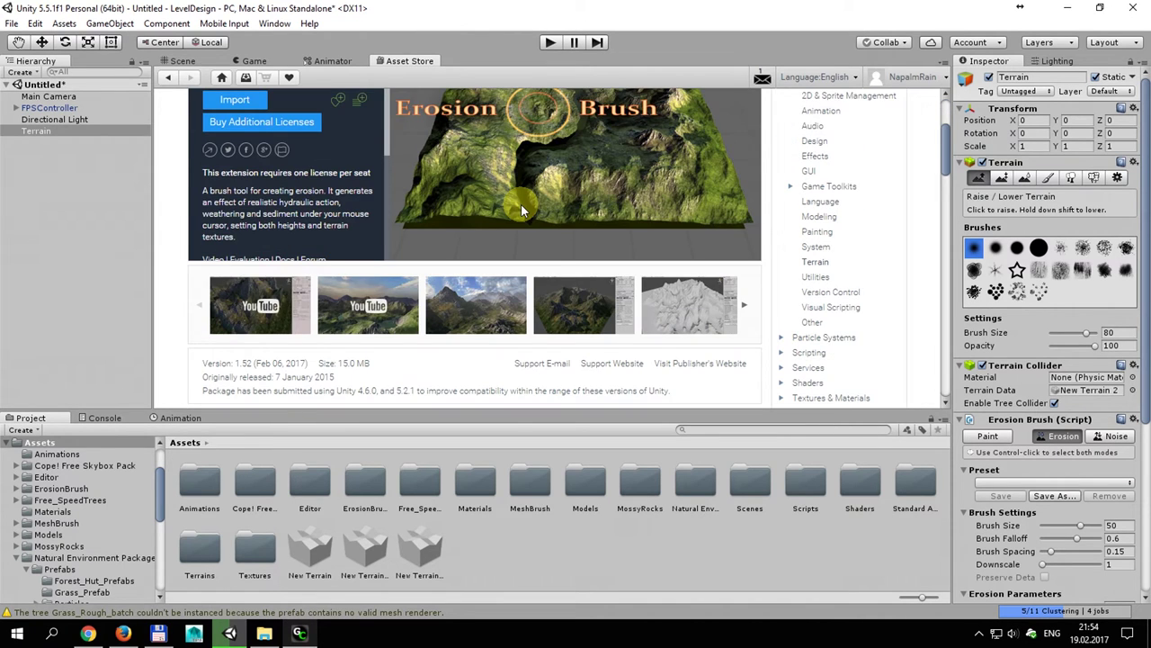
click(483, 312)
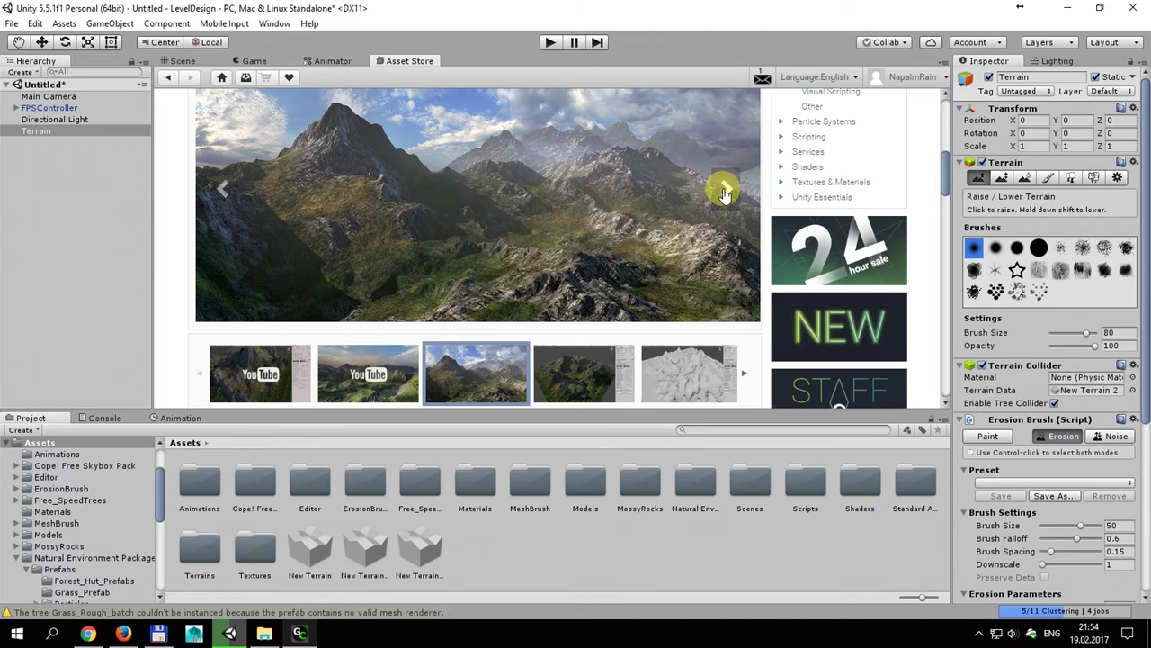
click(725, 193)
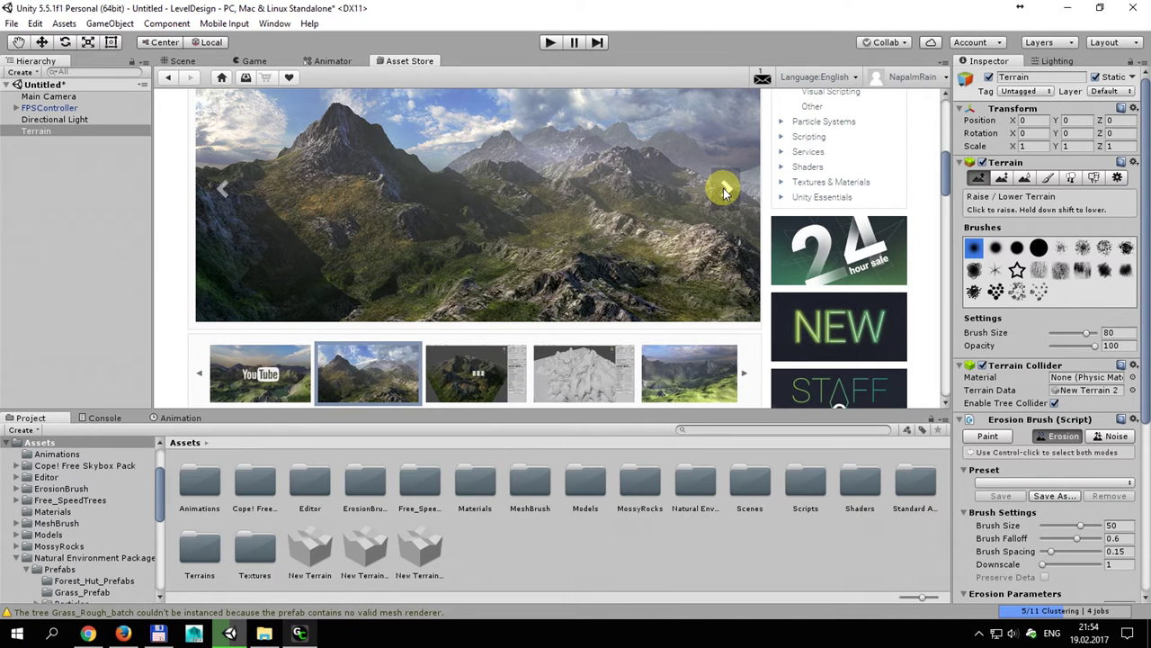
click(725, 193)
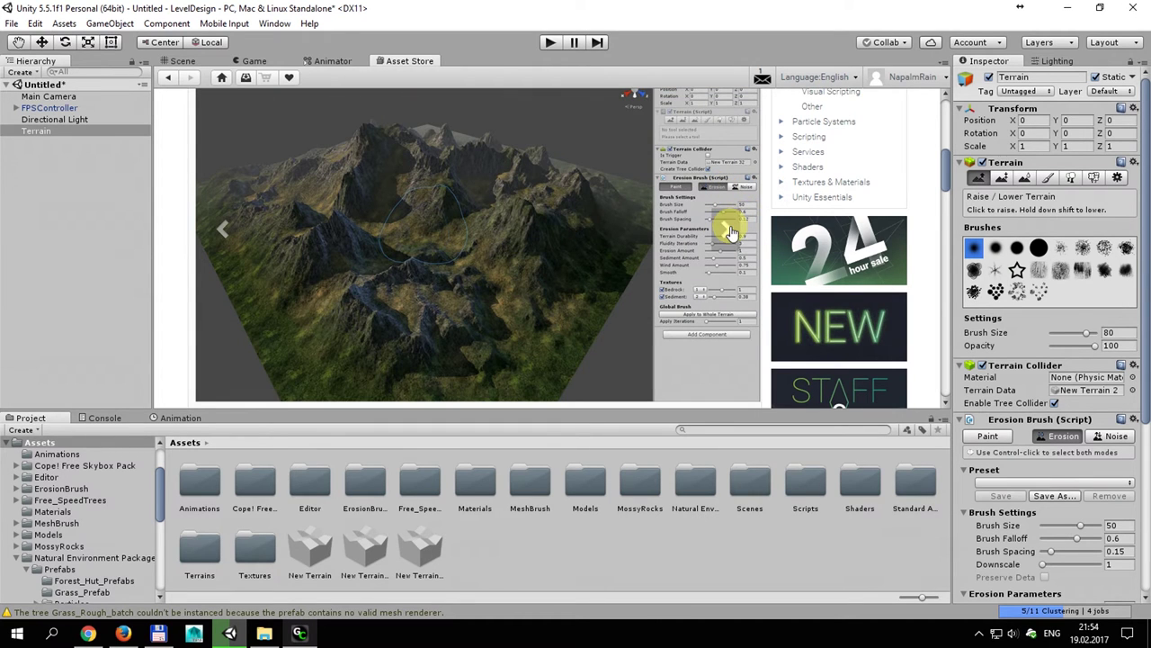
click(727, 228)
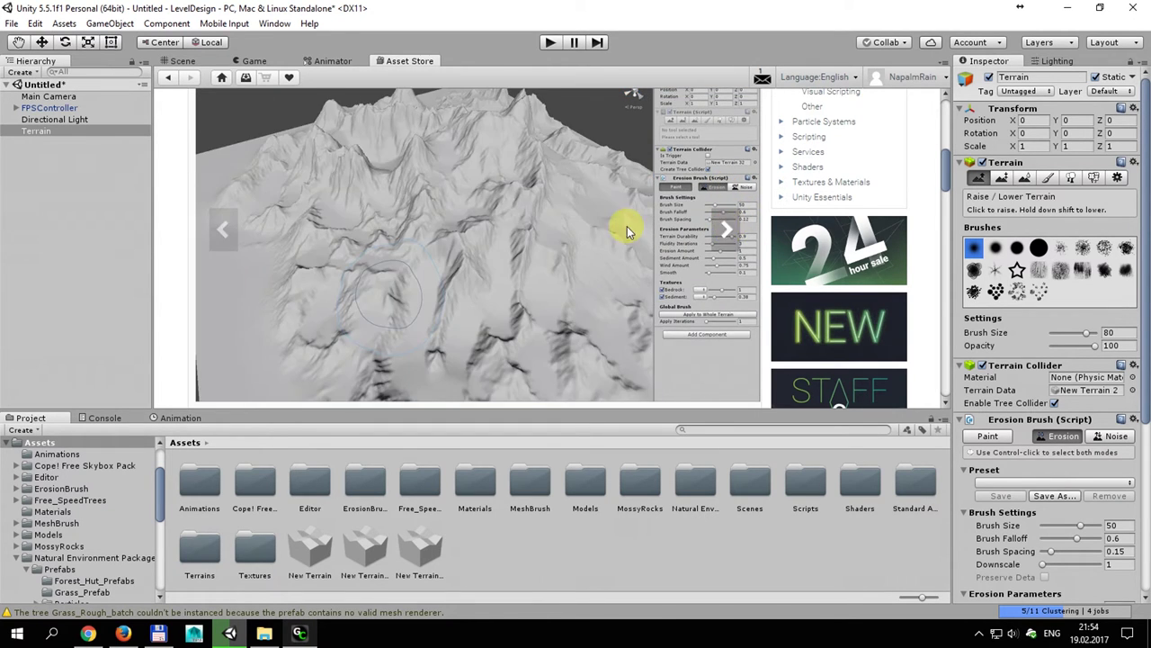
View the green terrain screenshot, then return to the terrain scene.
scroll(477, 239, down, 2)
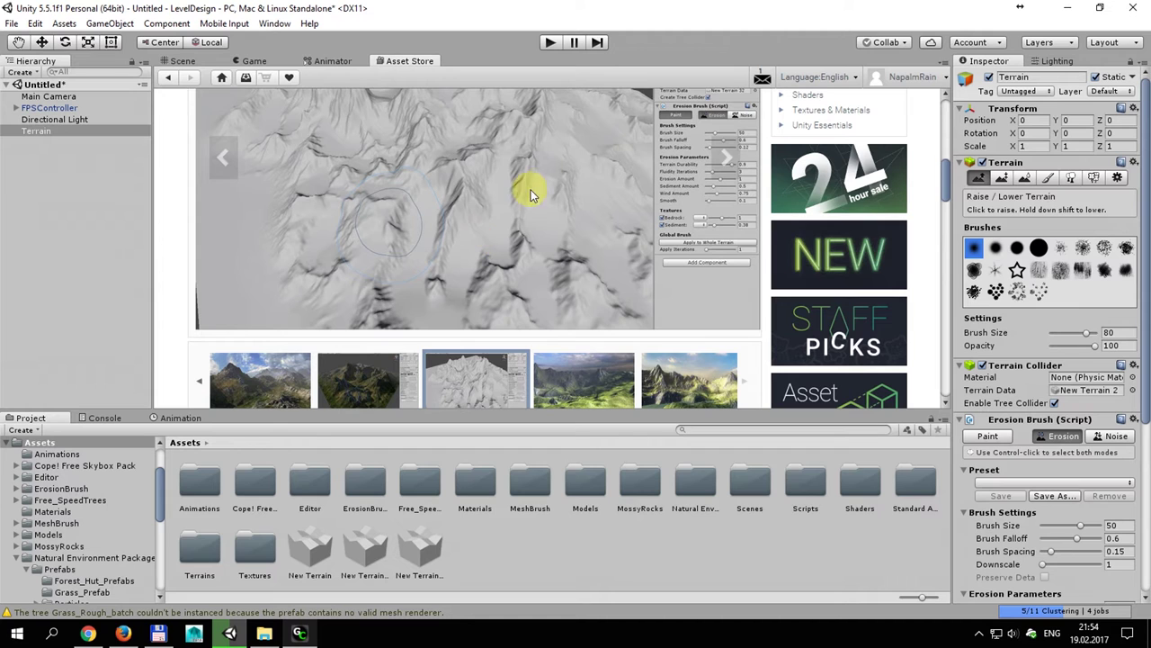
click(727, 157)
scroll(690, 188, down, 3)
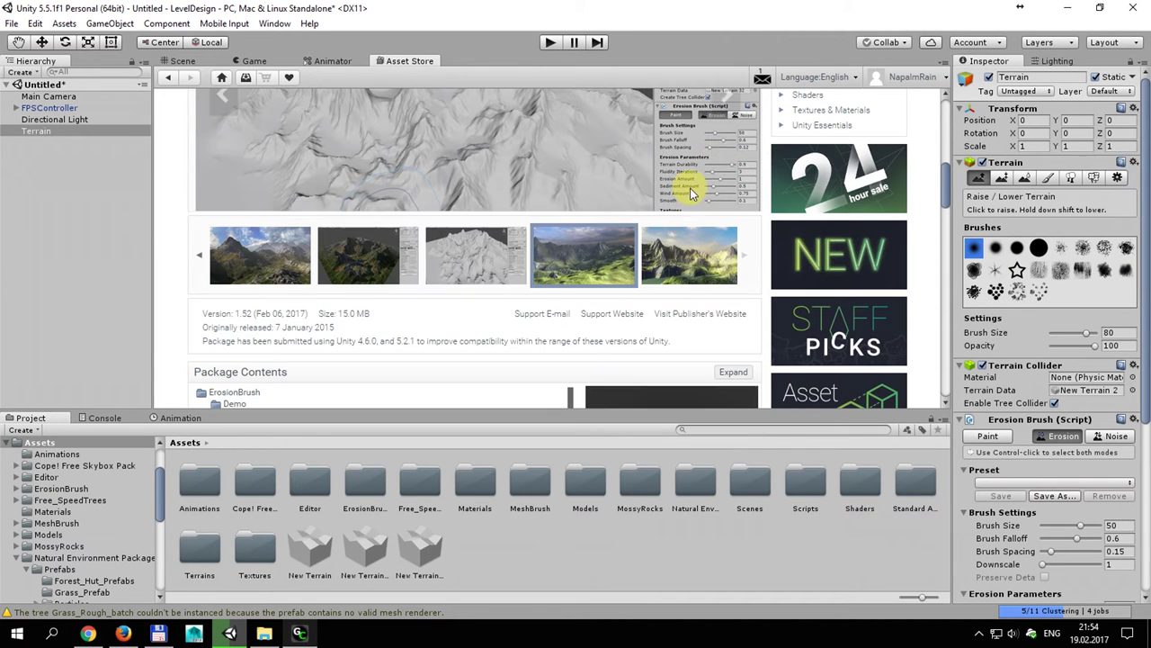
scroll(585, 173, up, 3)
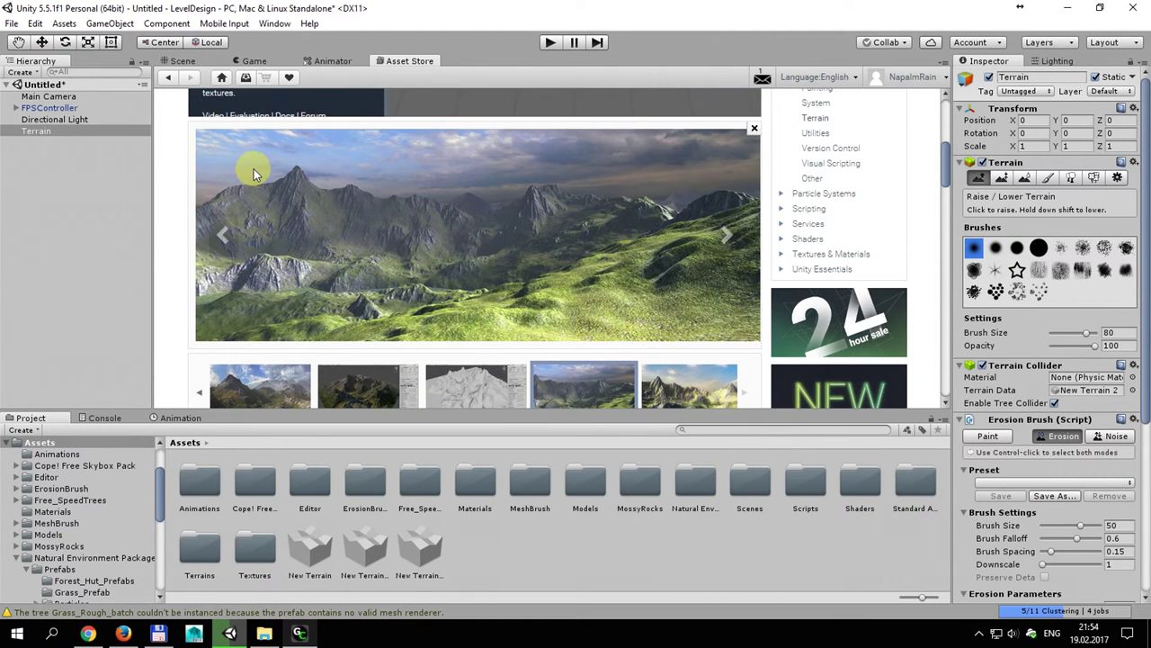
scroll(543, 163, down, 3)
click(183, 60)
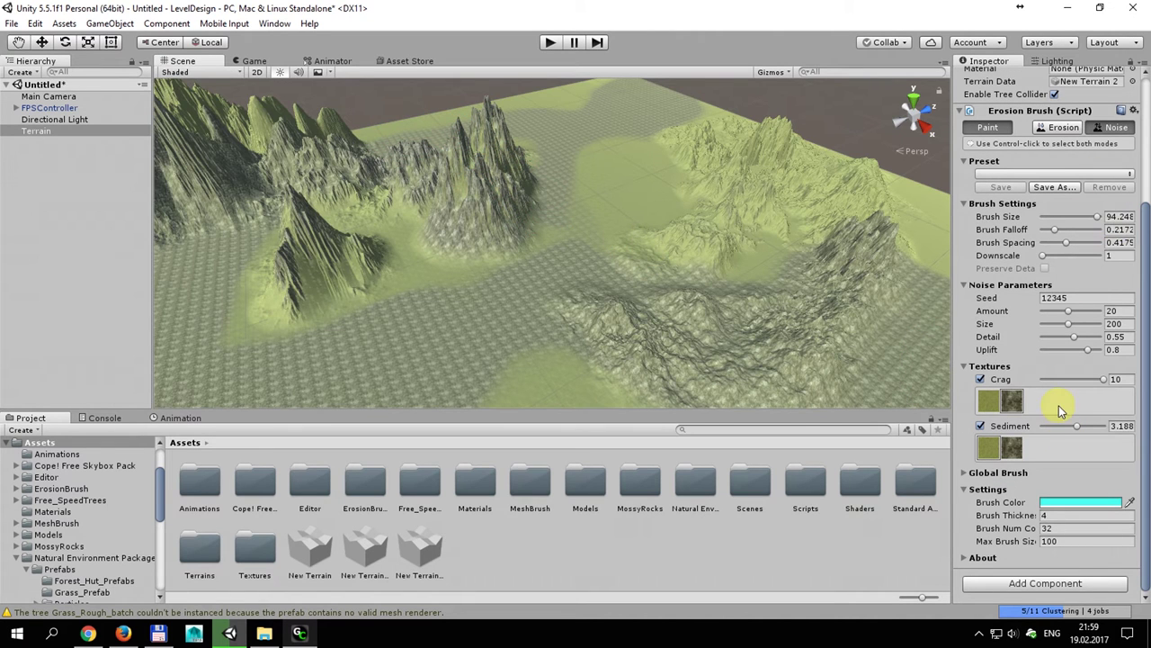
Expand the Erosion Brush's Global Brush options for applying to the whole terrain.
click(994, 472)
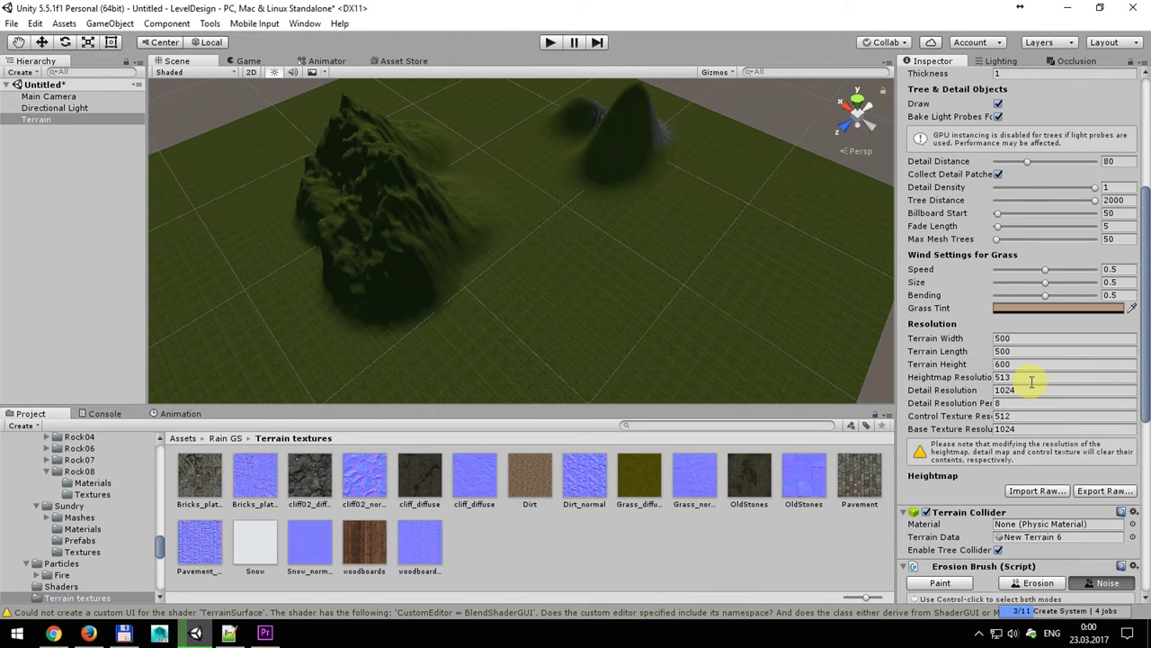
Set the terrain's Heightmap Resolution to 1 so the mounds disappear and the terrain flattens.
click(1032, 378)
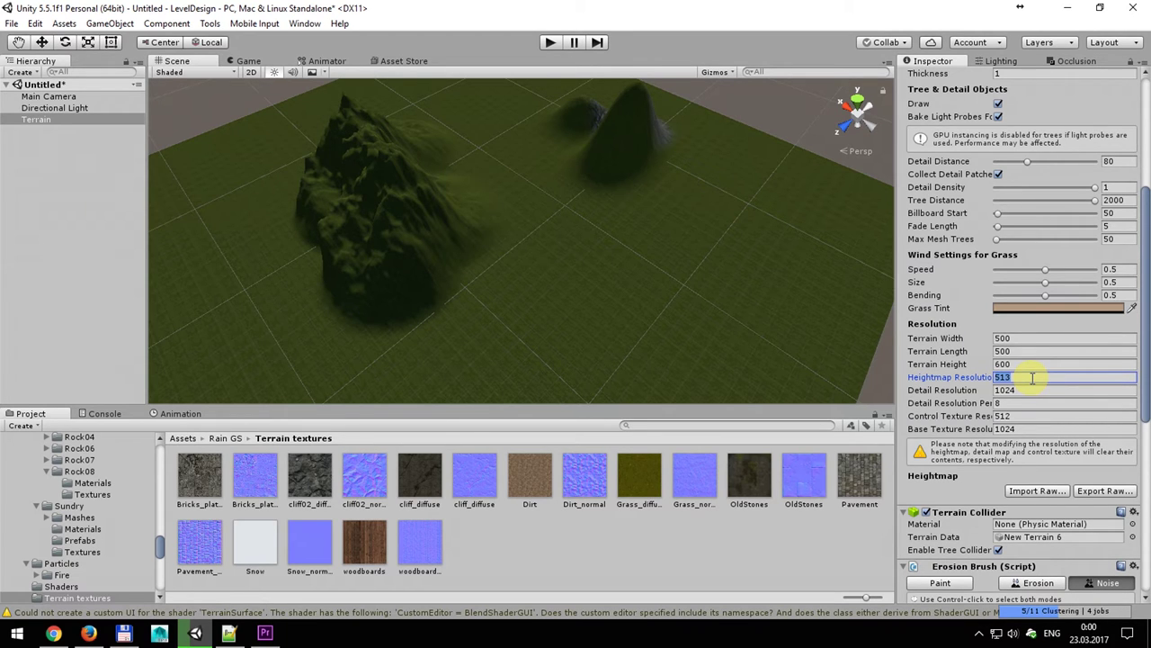
text(1)
key(Return)
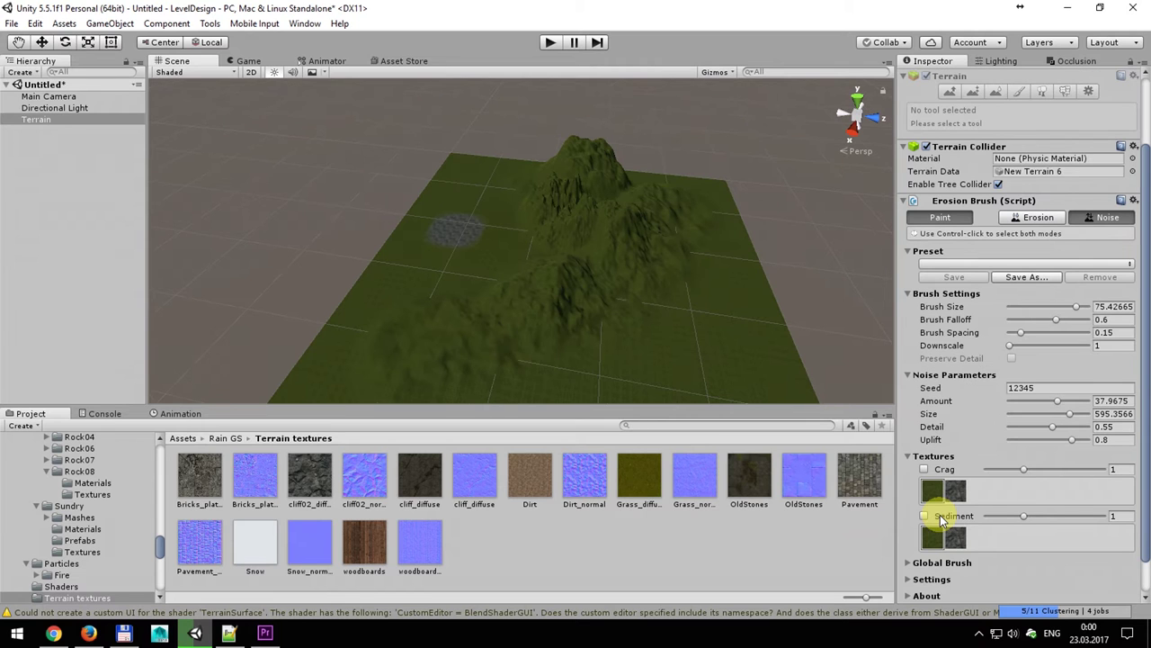
Lower the noise Detail to about 0.21 and paint noise onto the front-right mound.
scroll(941, 520, down, 2)
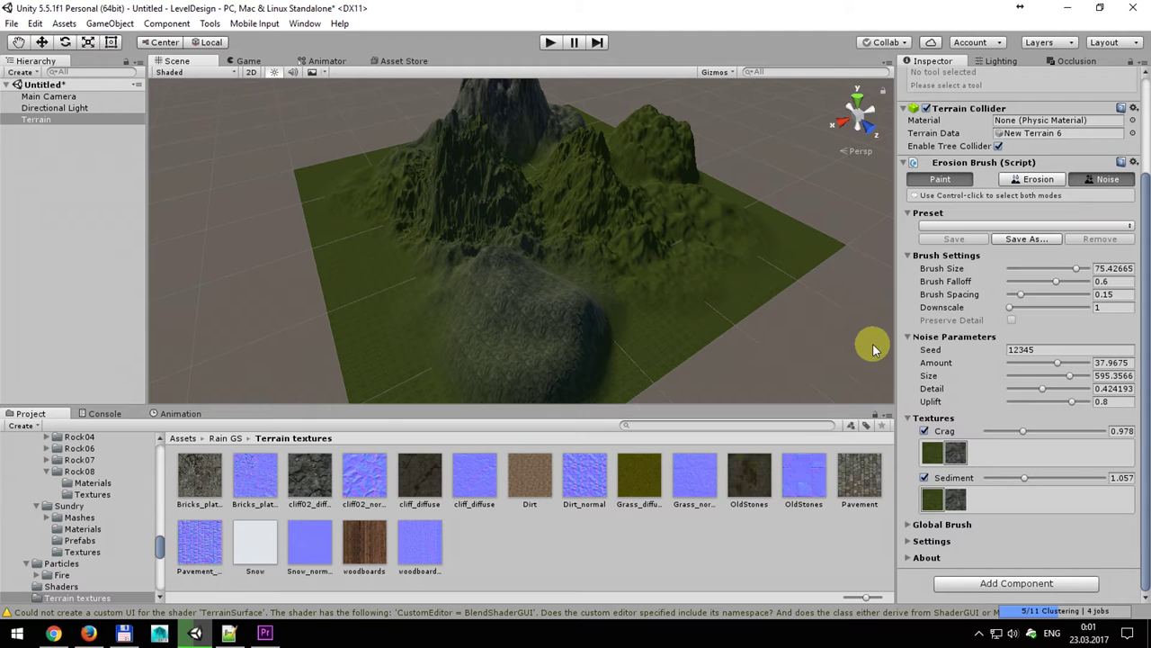
click(1027, 388)
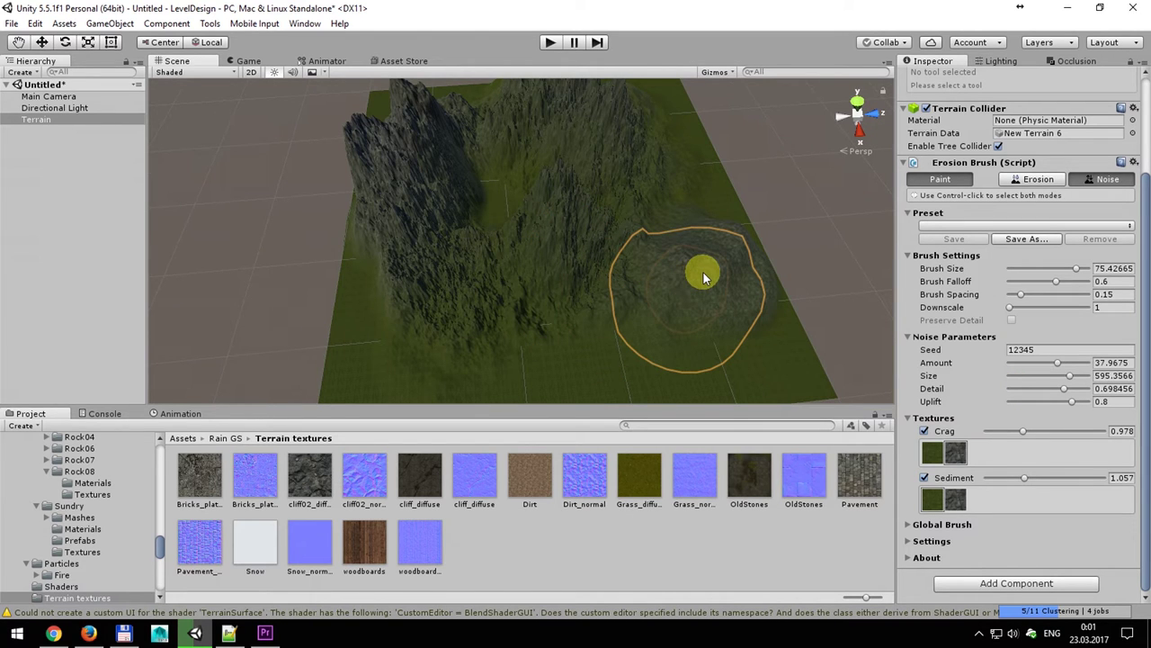
drag(708, 271, 687, 275)
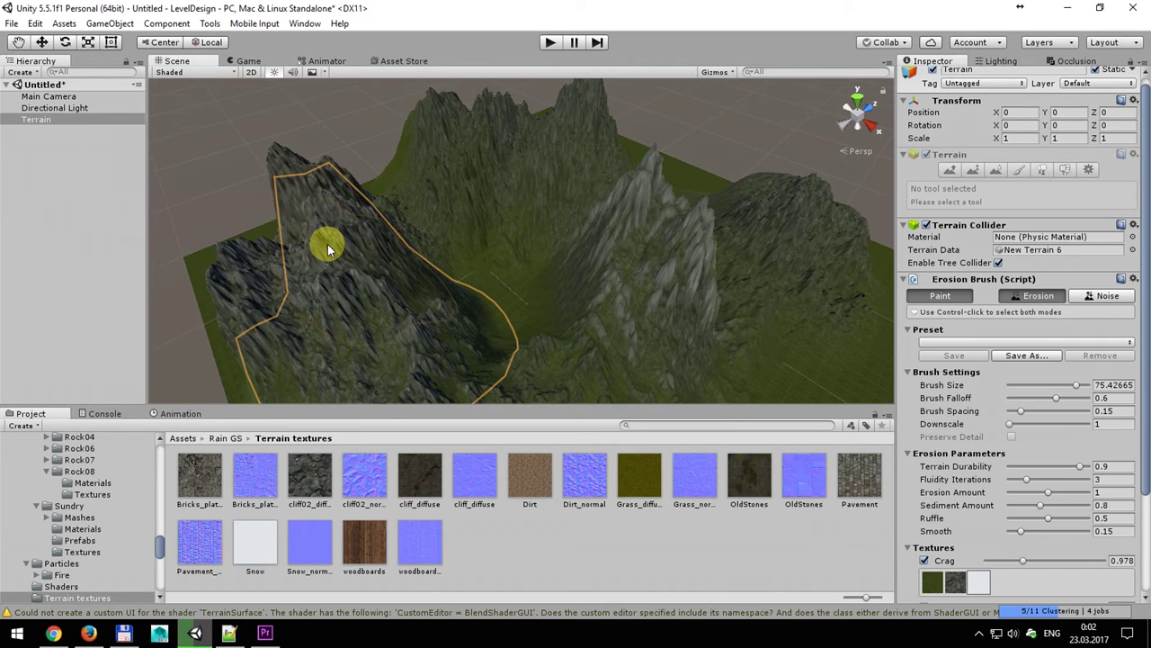
Set erosion durability 0.5, erosion amount 1.85, sediment 0.34 and ruffle 0.88.
alt+drag(328, 243, 450, 190)
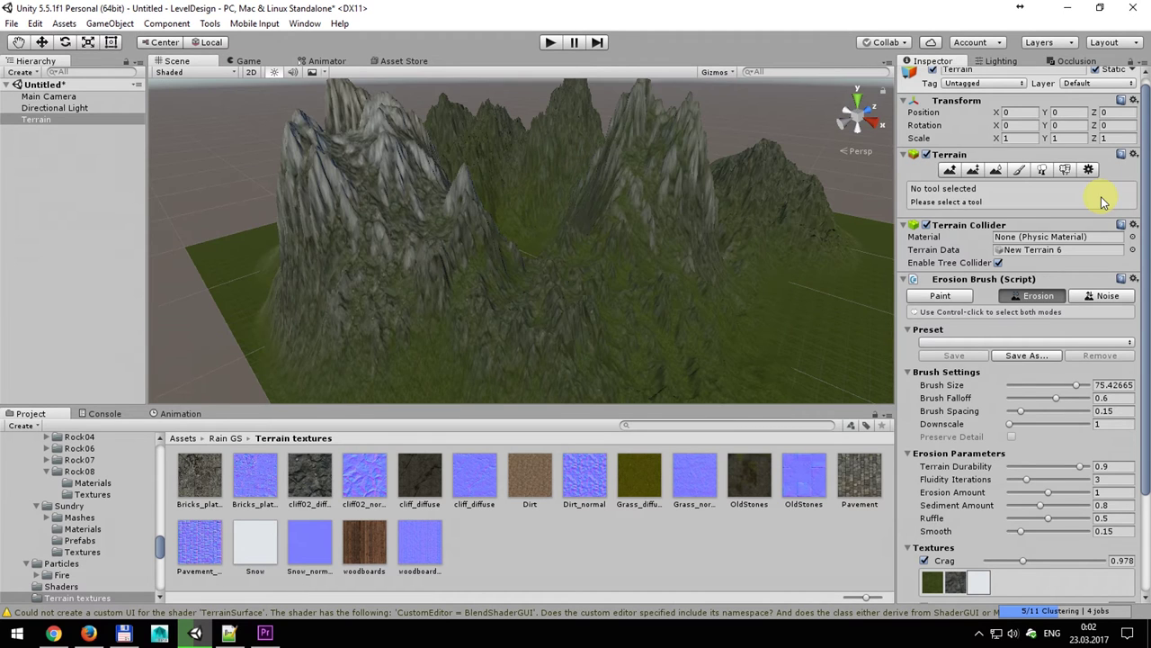
click(1088, 169)
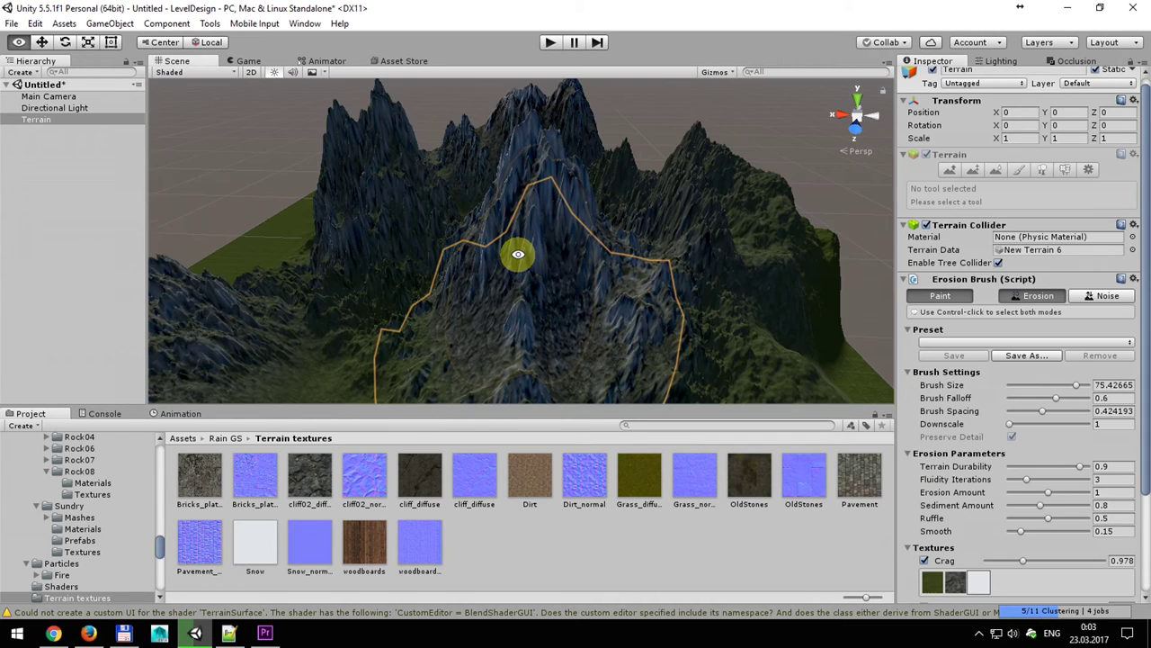
alt+drag(518, 254, 599, 328)
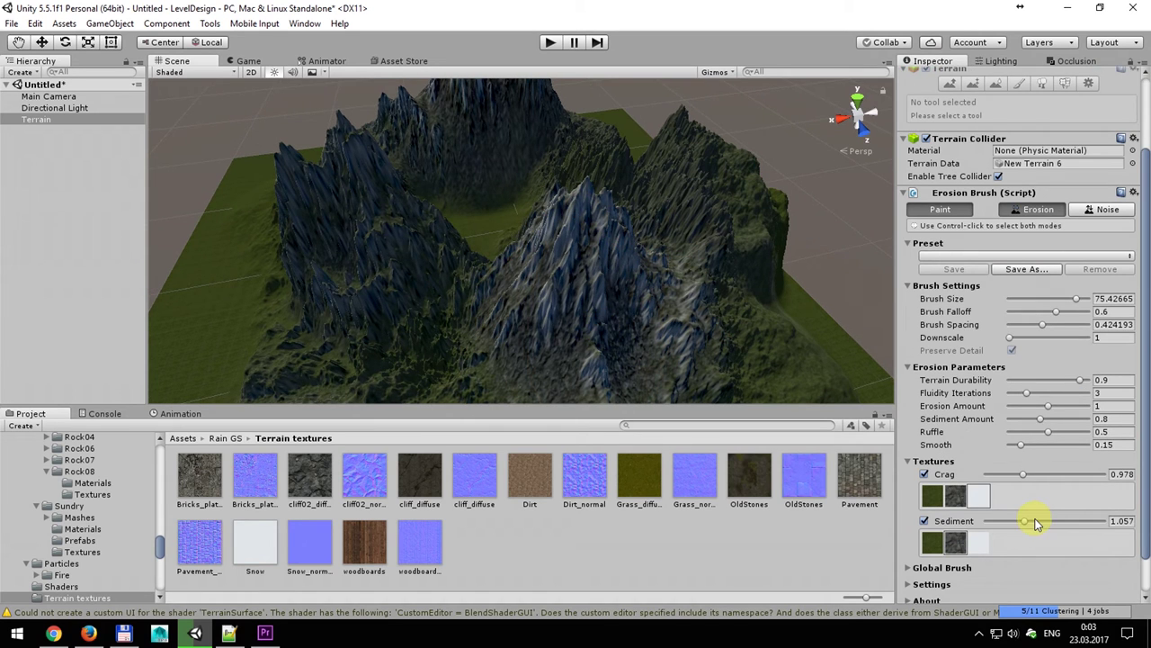
click(1048, 379)
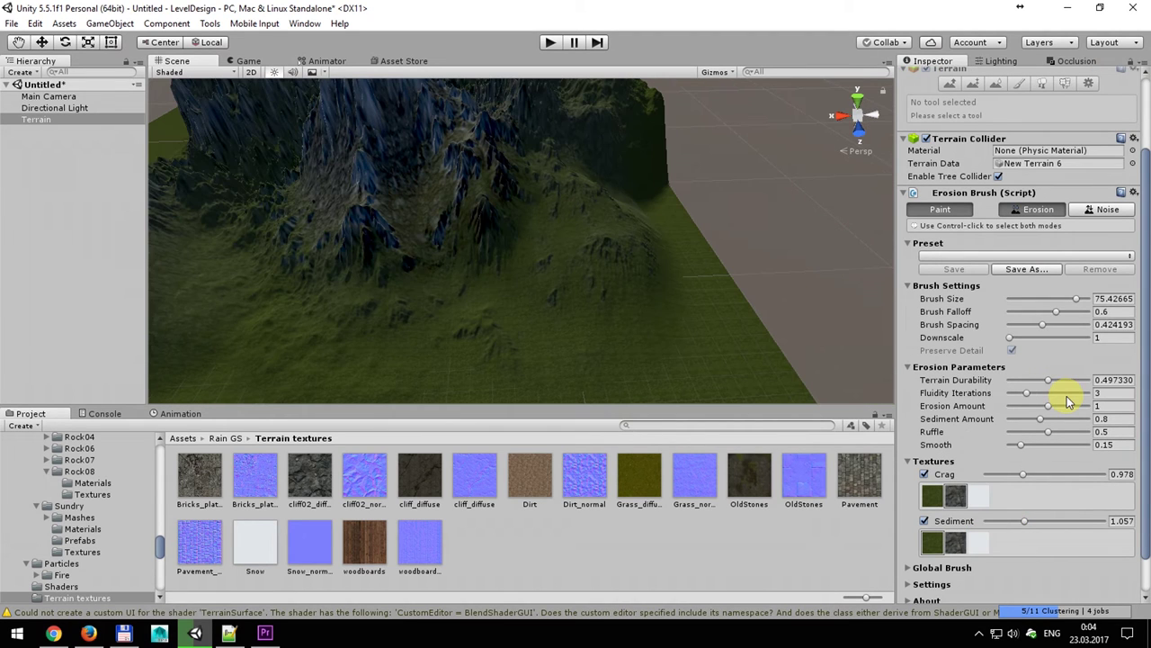
click(1082, 406)
click(1022, 419)
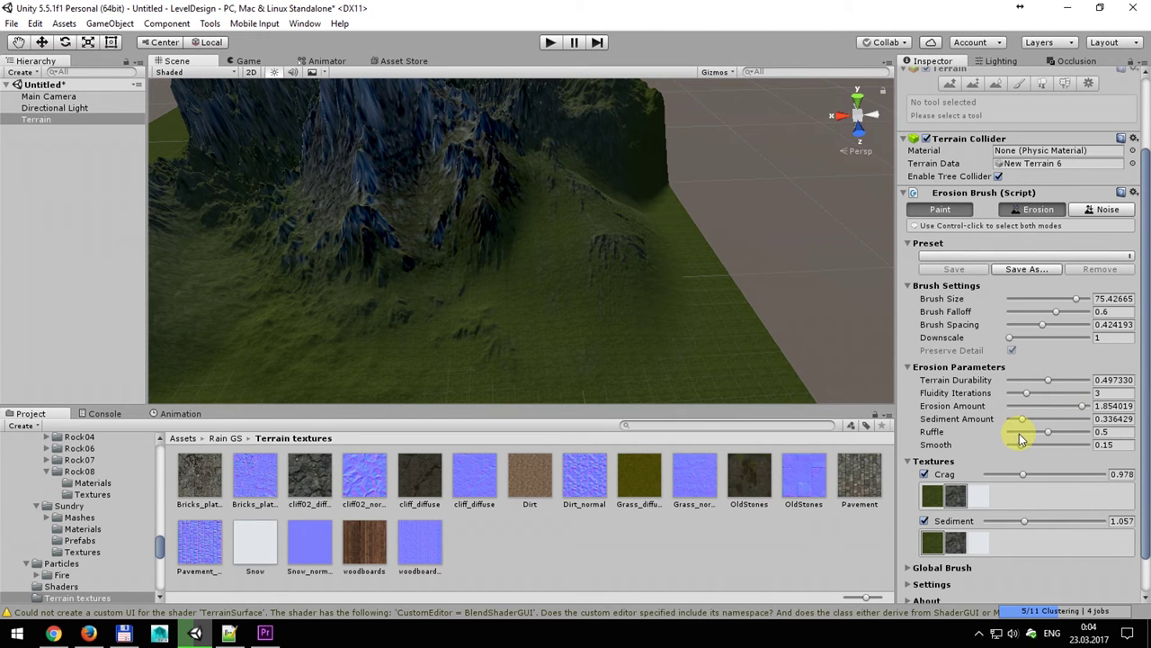
click(1078, 432)
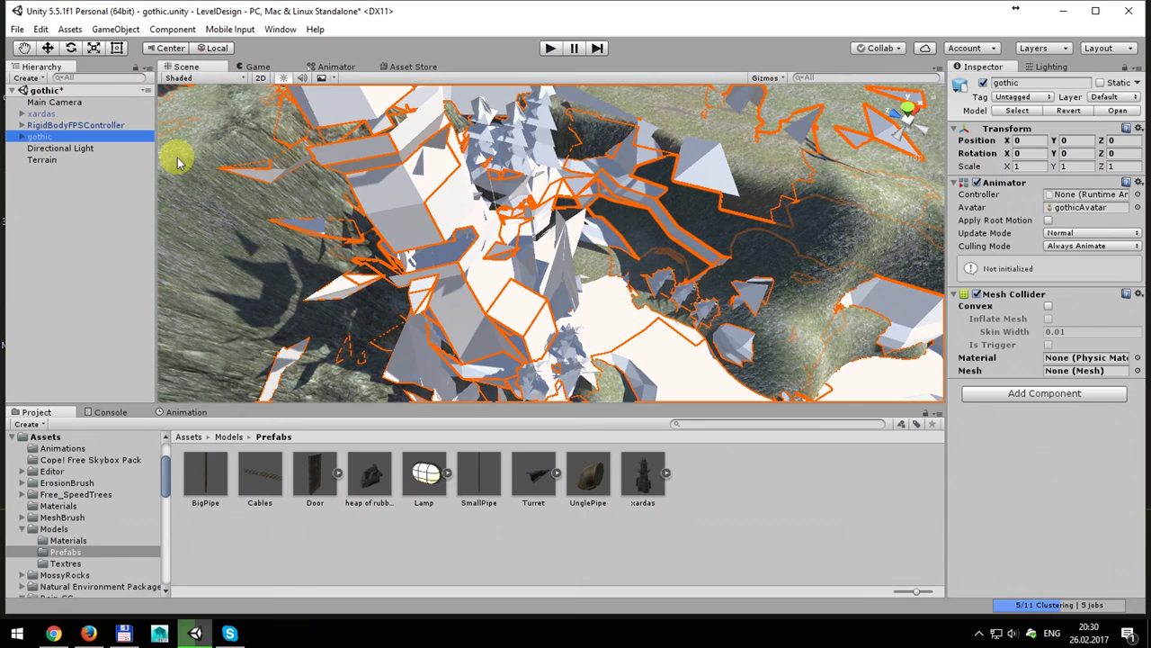
Select the gothic scene's terrain, tilt the view, and edit its Paint Height value of 35.
double_click(90, 125)
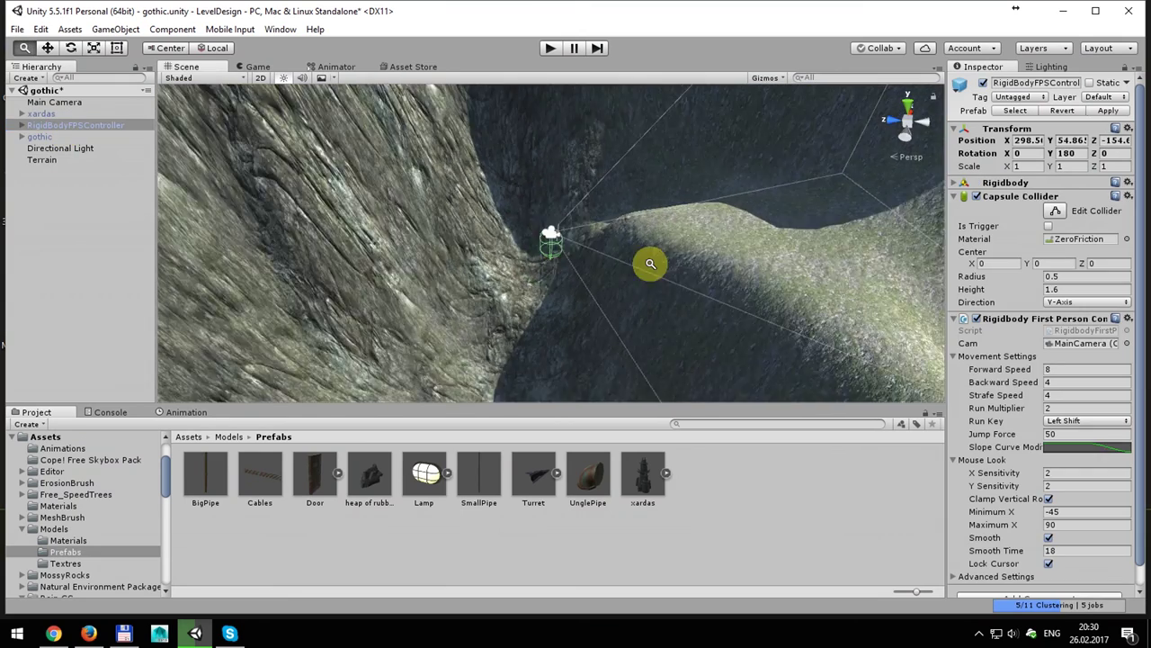
click(31, 137)
click(516, 268)
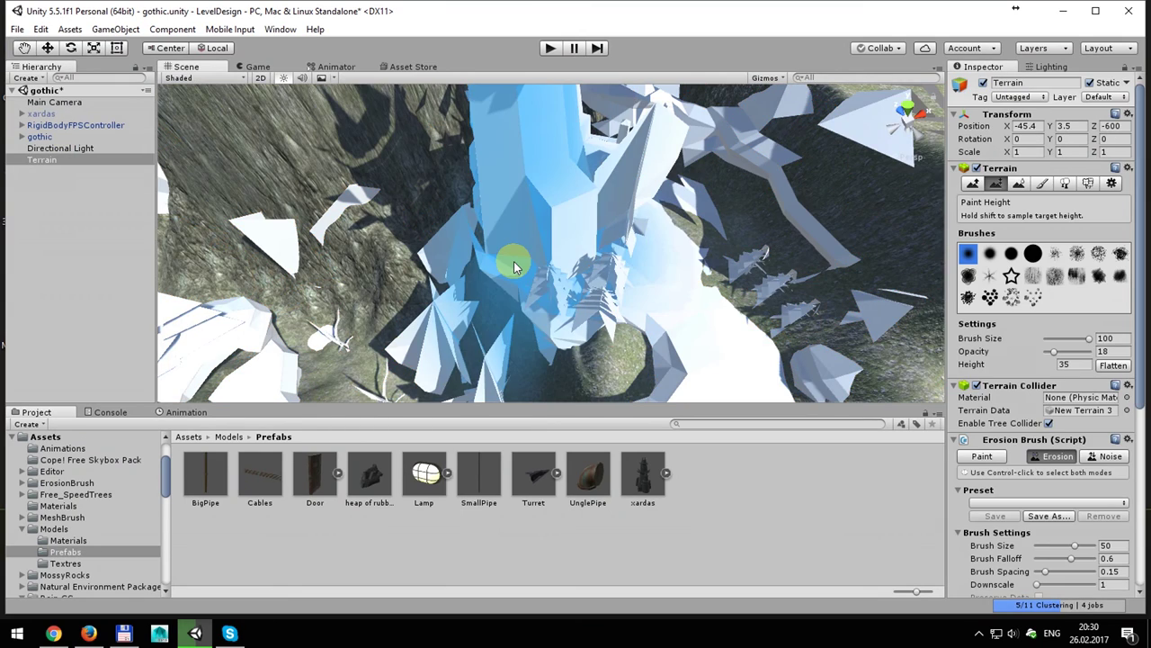
mouse_move(484, 293)
right_down()
mouse_move(388, 290)
mouse_move(502, 294)
right_up()
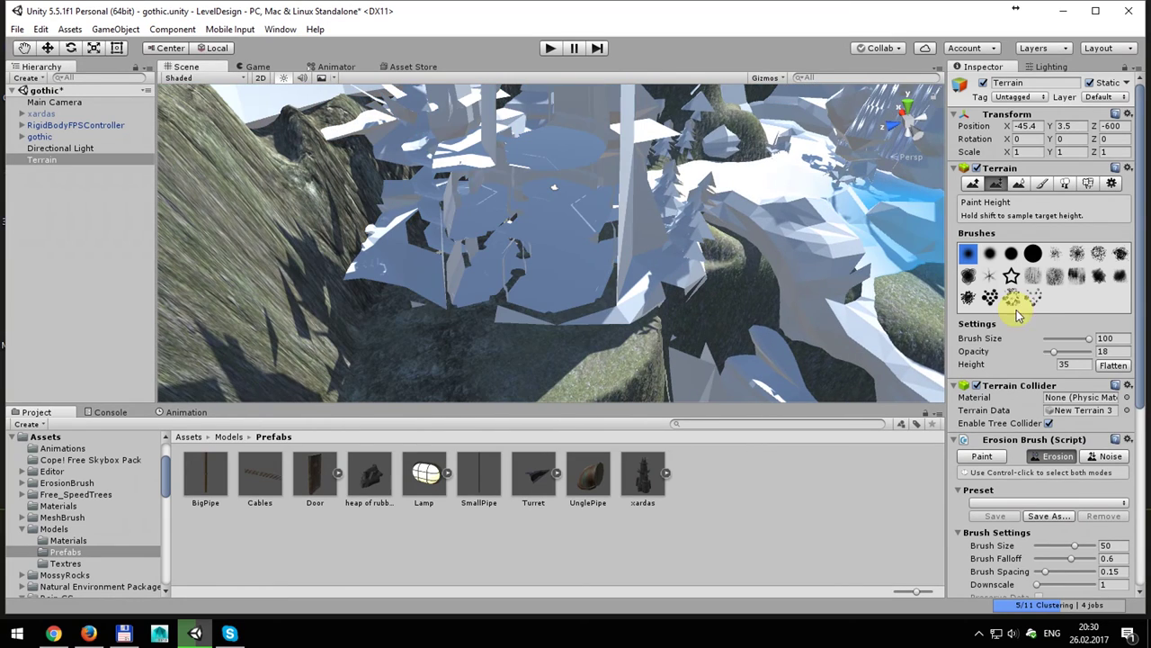
click(1082, 364)
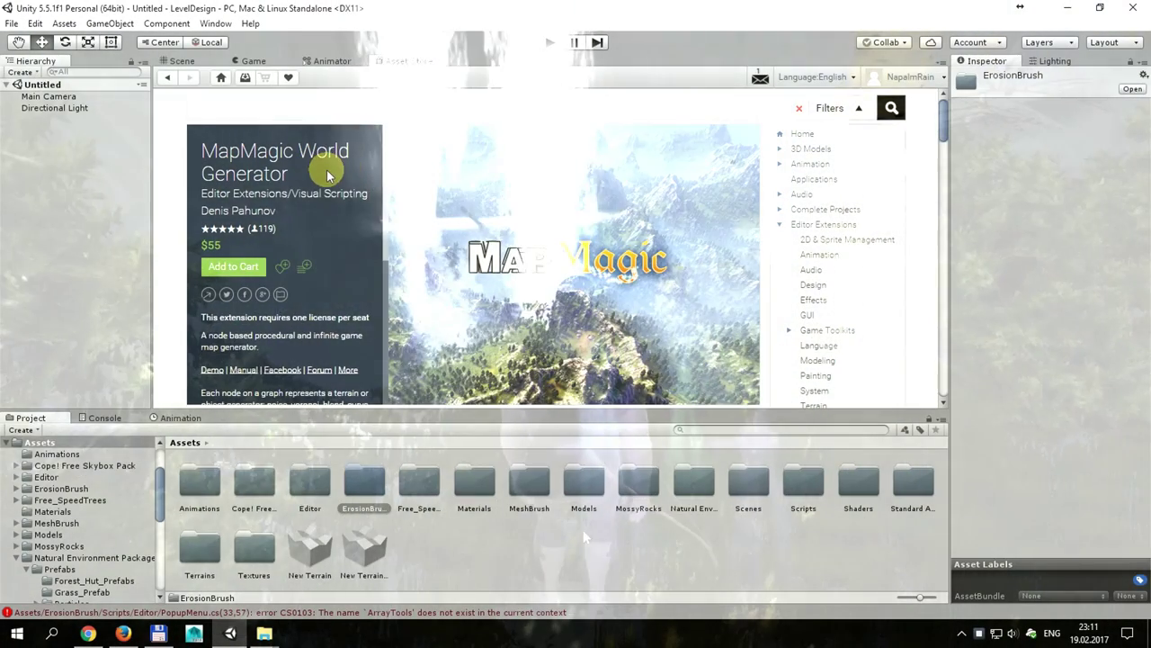
Browse the MapMagic store gallery's node-graph, mountain, snowy and island terrain images.
scroll(329, 178, down, 2)
scroll(329, 178, down, 4)
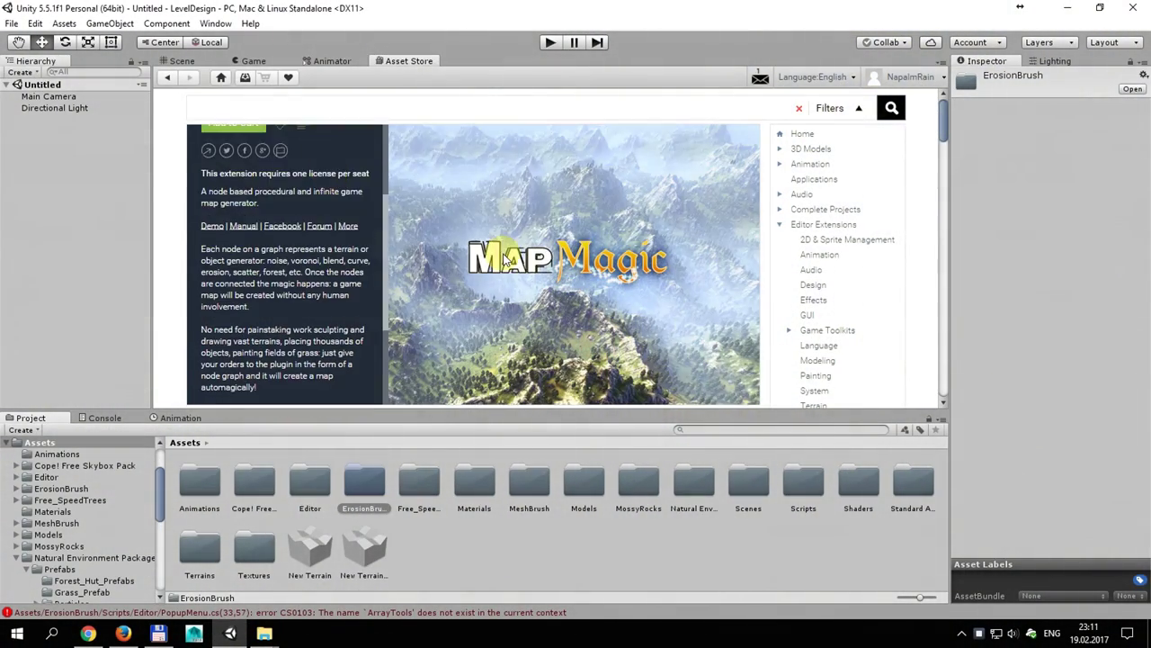
scroll(527, 257, down, 2)
scroll(529, 263, down, 2)
click(573, 372)
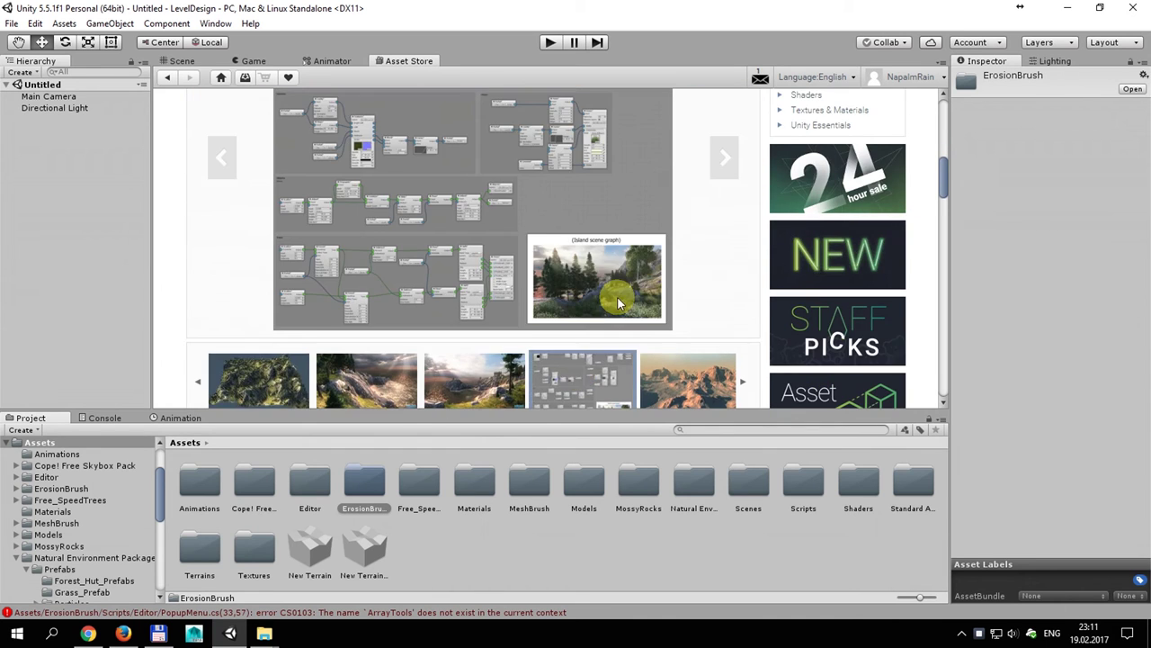
scroll(681, 244, up, 2)
click(730, 236)
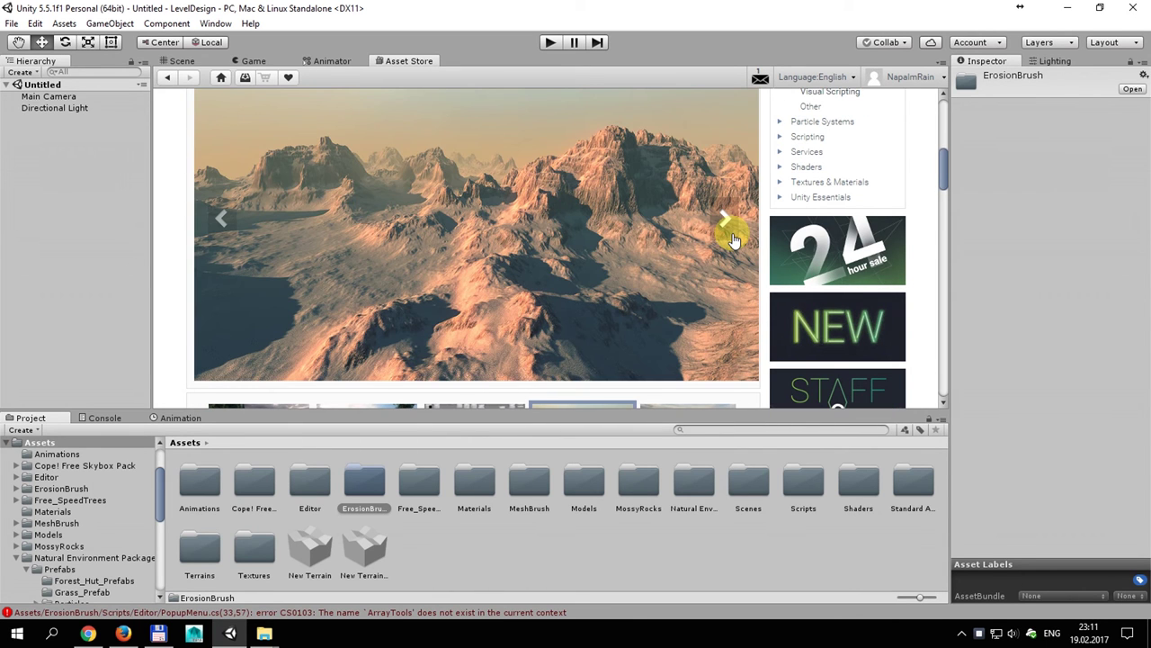
click(721, 225)
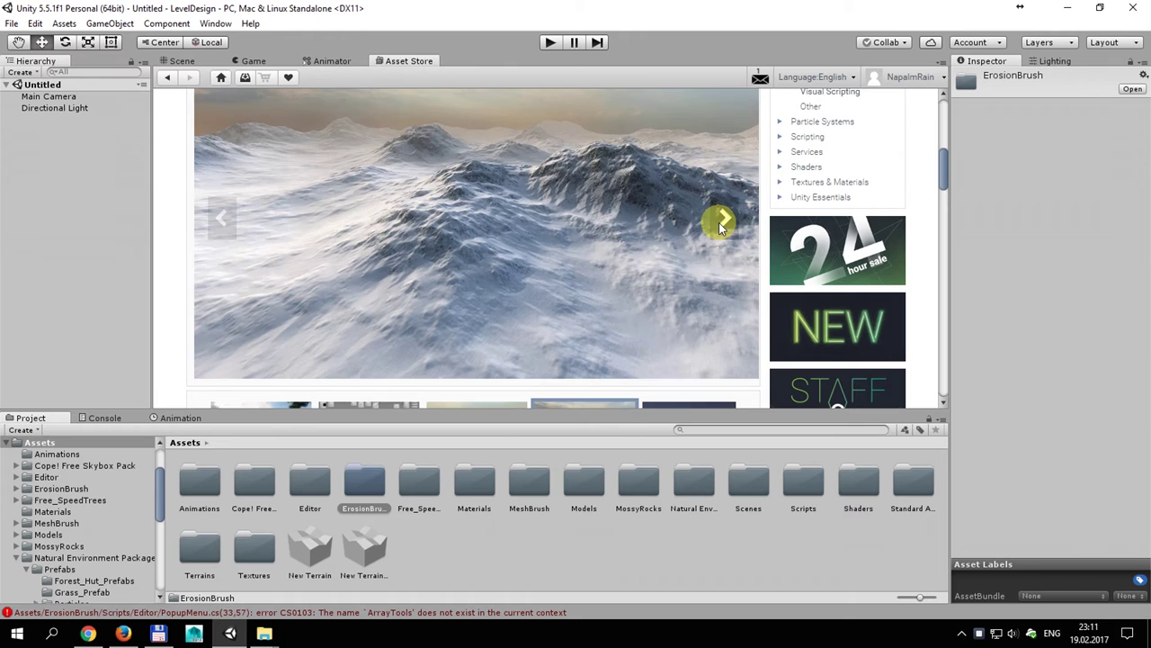
click(720, 224)
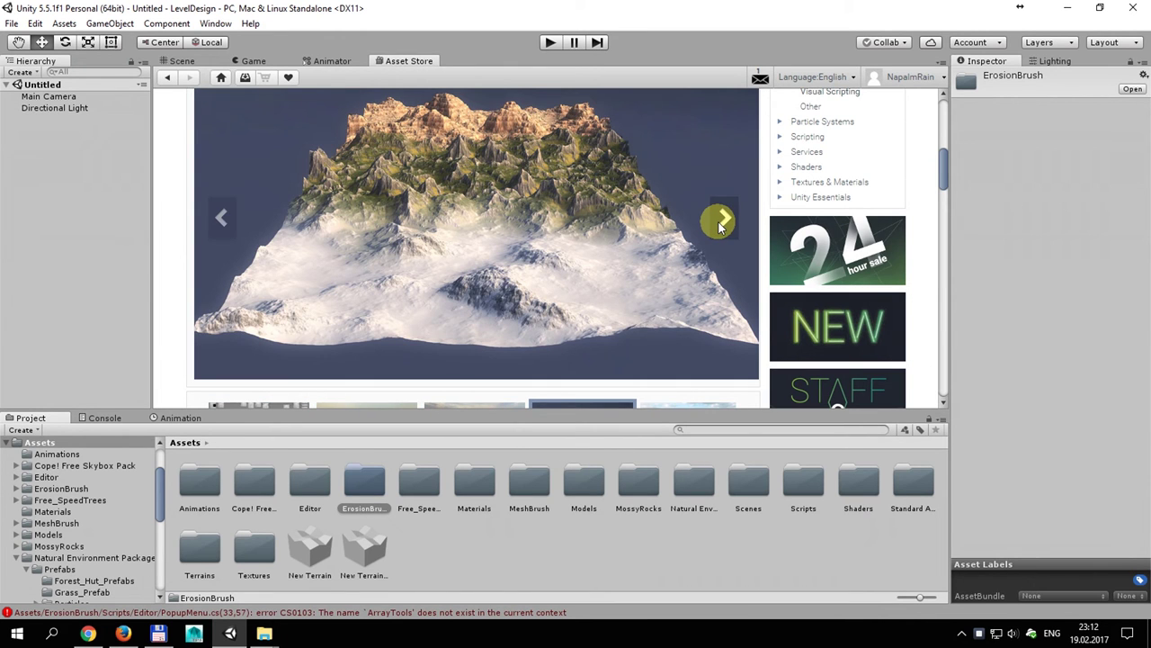
Continue through the gallery's forest and grassy meadow images.
scroll(635, 238, down, 3)
scroll(646, 236, up, 2)
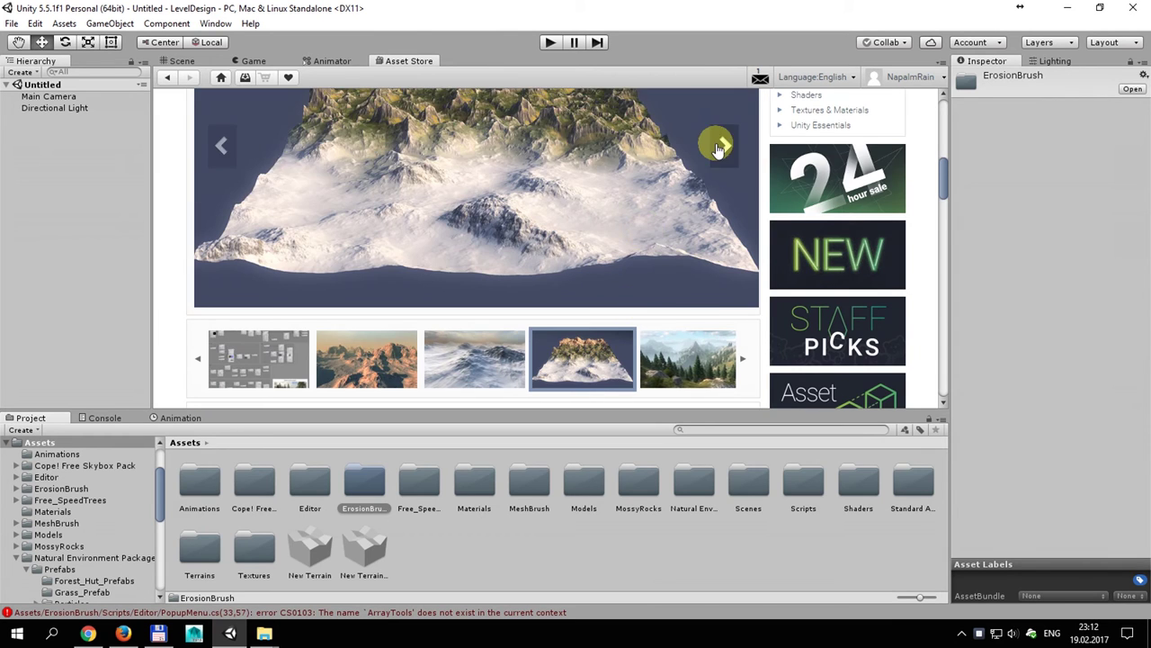
click(717, 147)
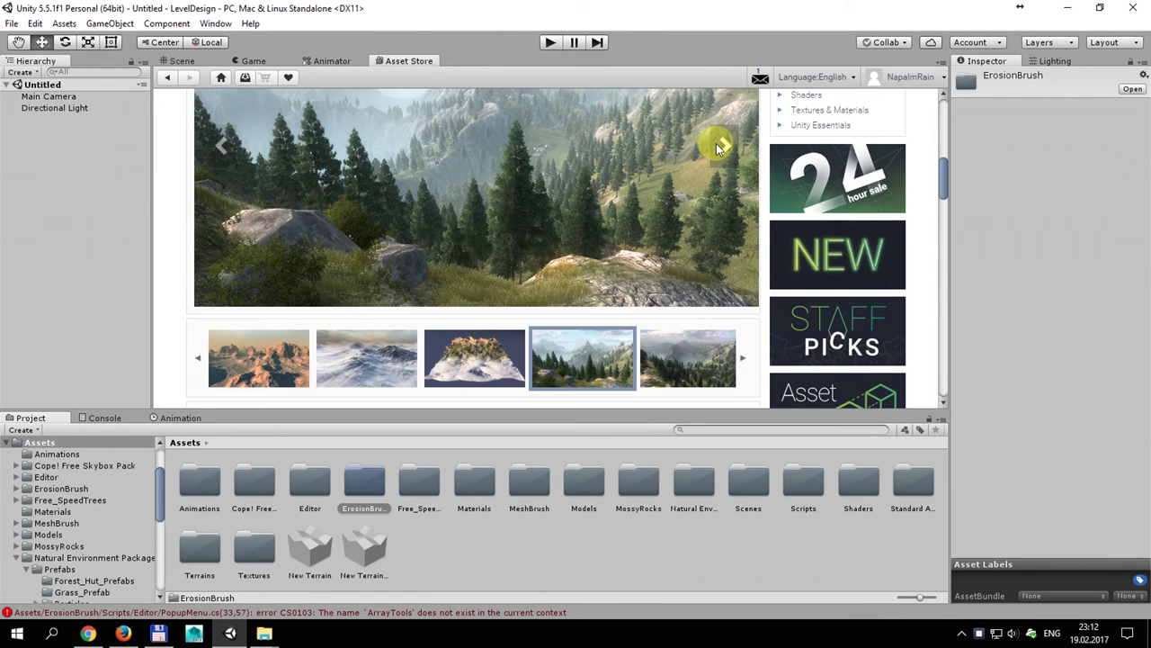
click(718, 146)
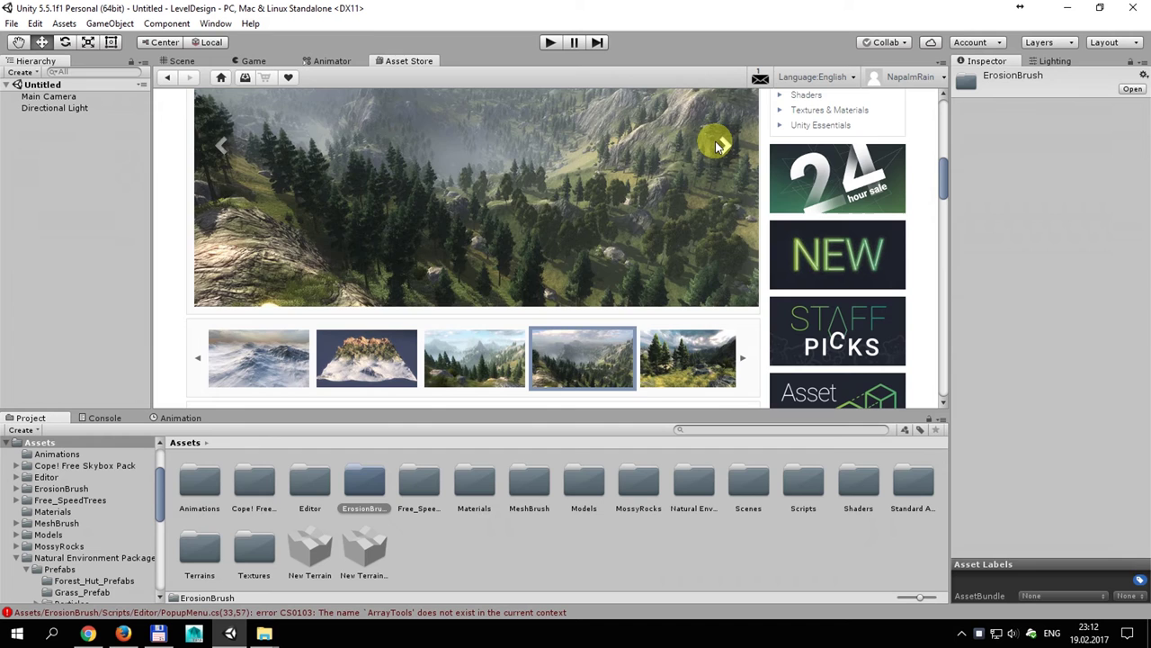
scroll(653, 179, up, 3)
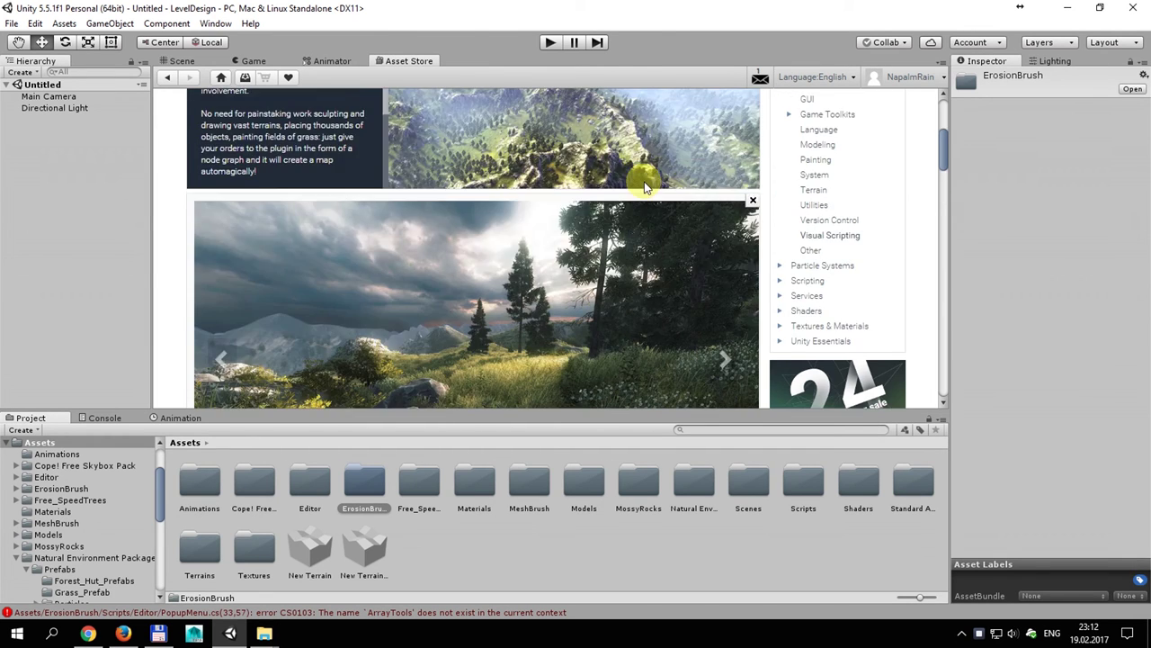
scroll(645, 182, up, 3)
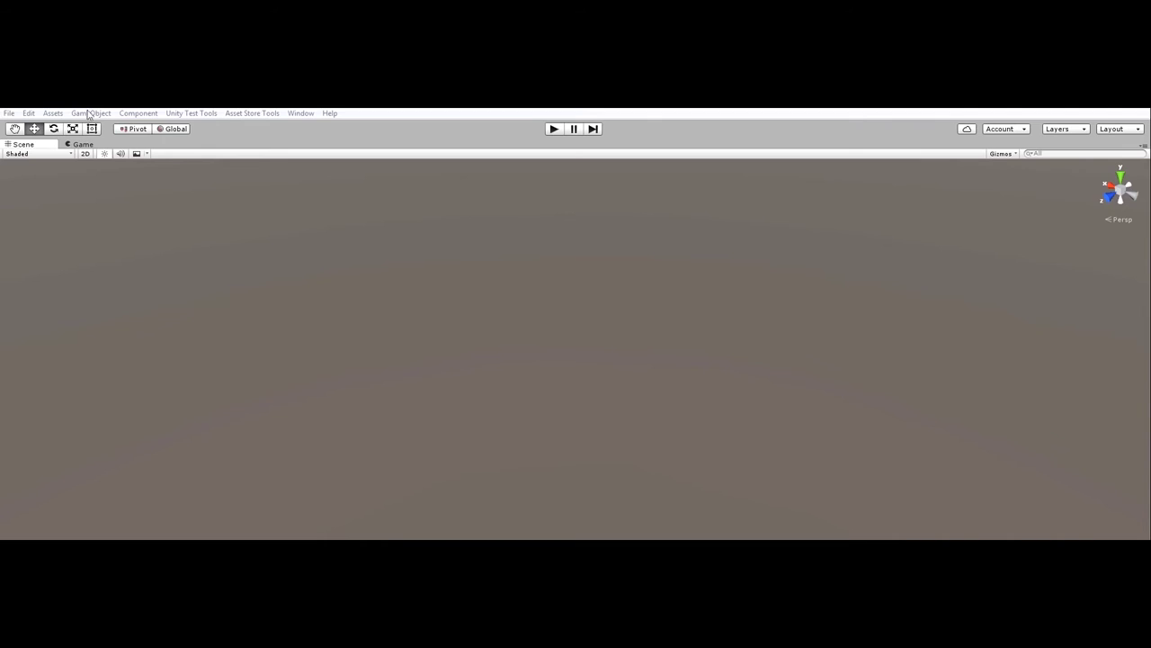
Add a Map Magic terrain object to the scene via GameObject > 3D Object.
click(88, 114)
mouse_move(79, 157)
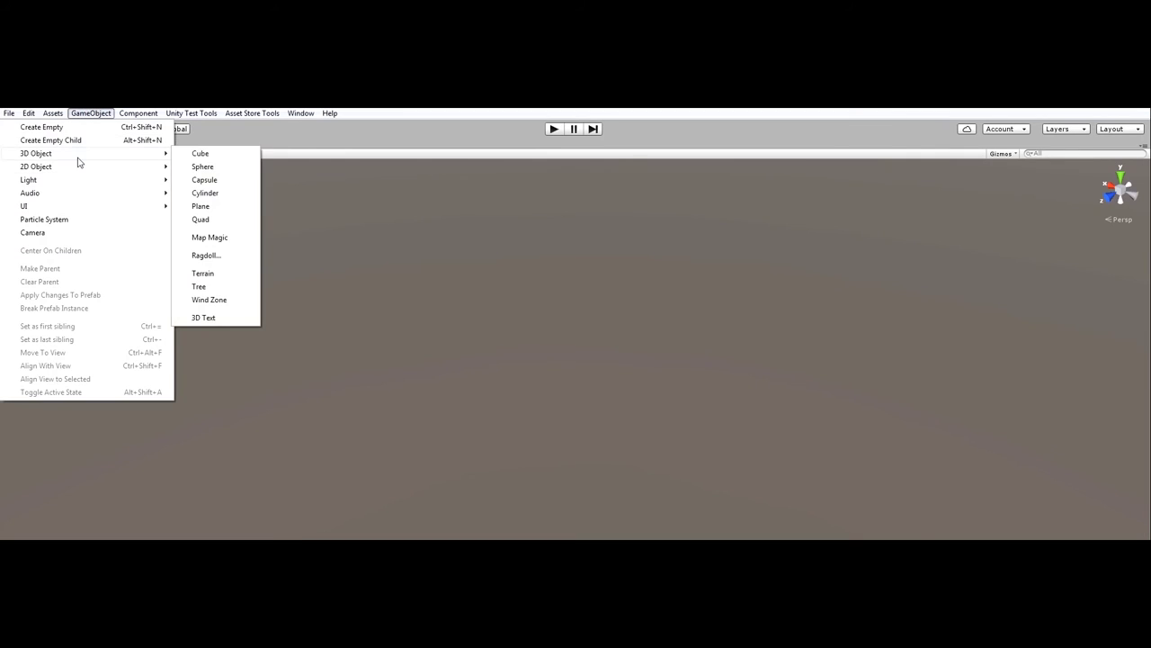
click(208, 240)
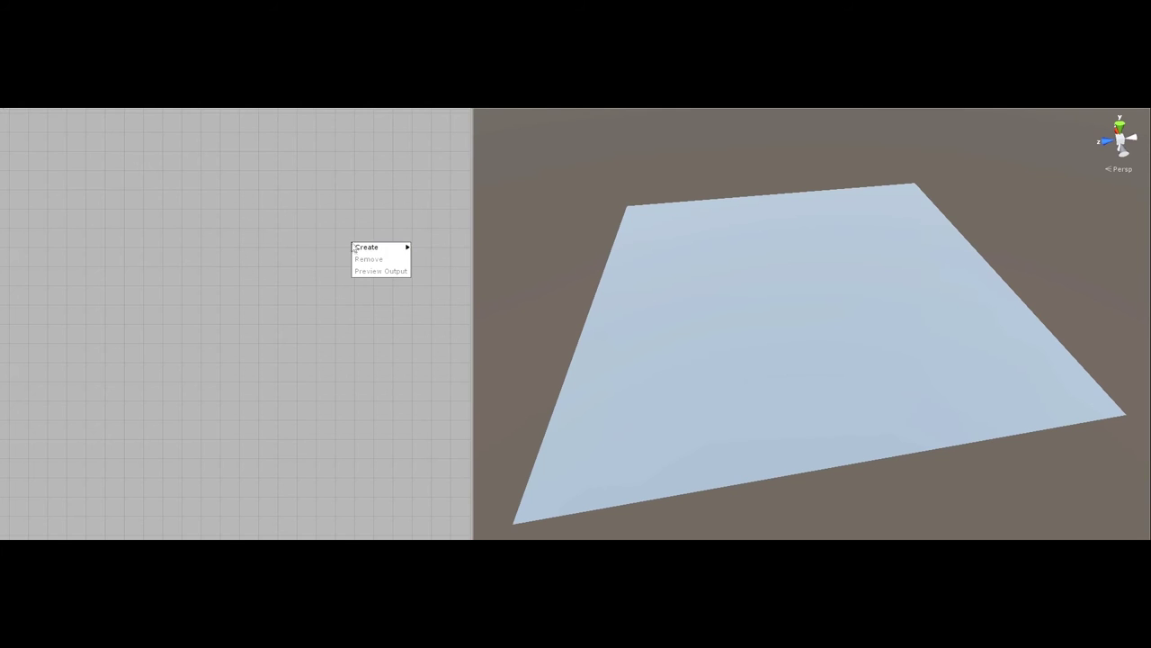
Add a Height output and a Noise node wired into it, with Noise intensity 0.75.
mouse_move(378, 246)
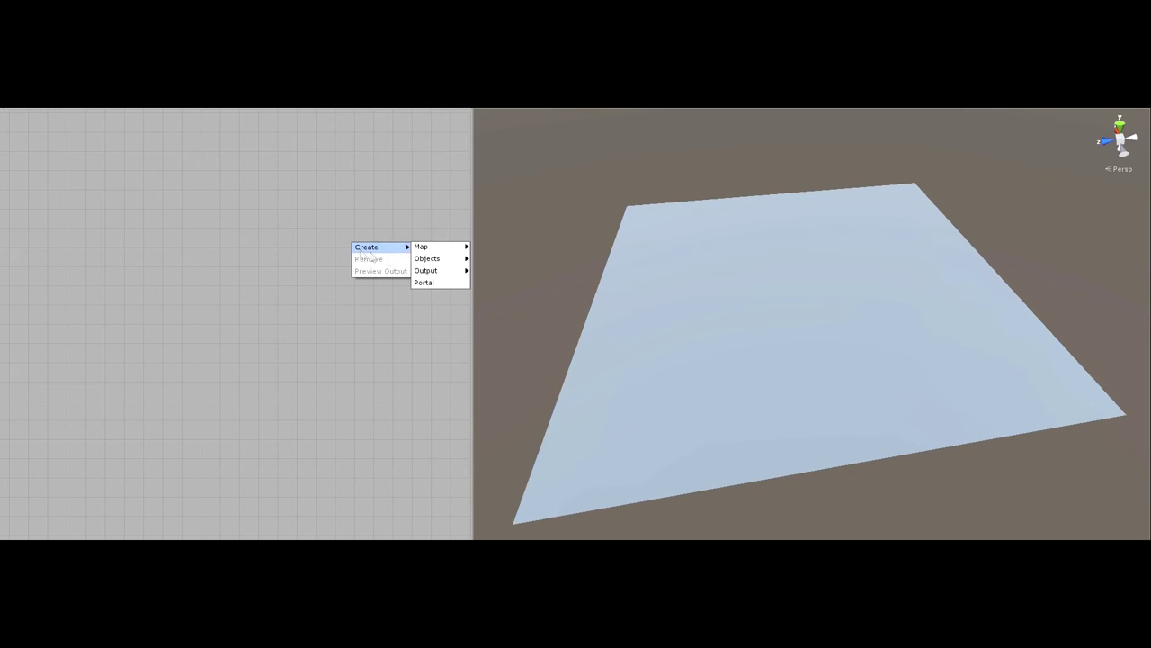
mouse_move(436, 270)
click(485, 270)
right_click(50, 251)
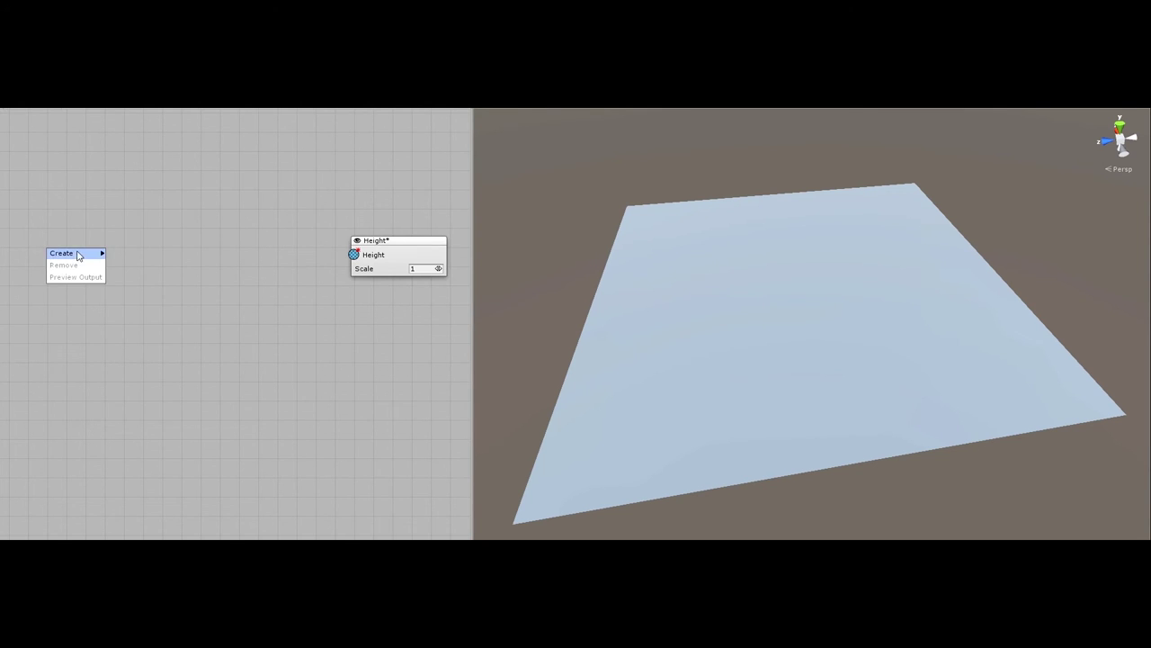
mouse_move(81, 253)
mouse_move(124, 256)
click(193, 262)
drag(140, 260, 354, 254)
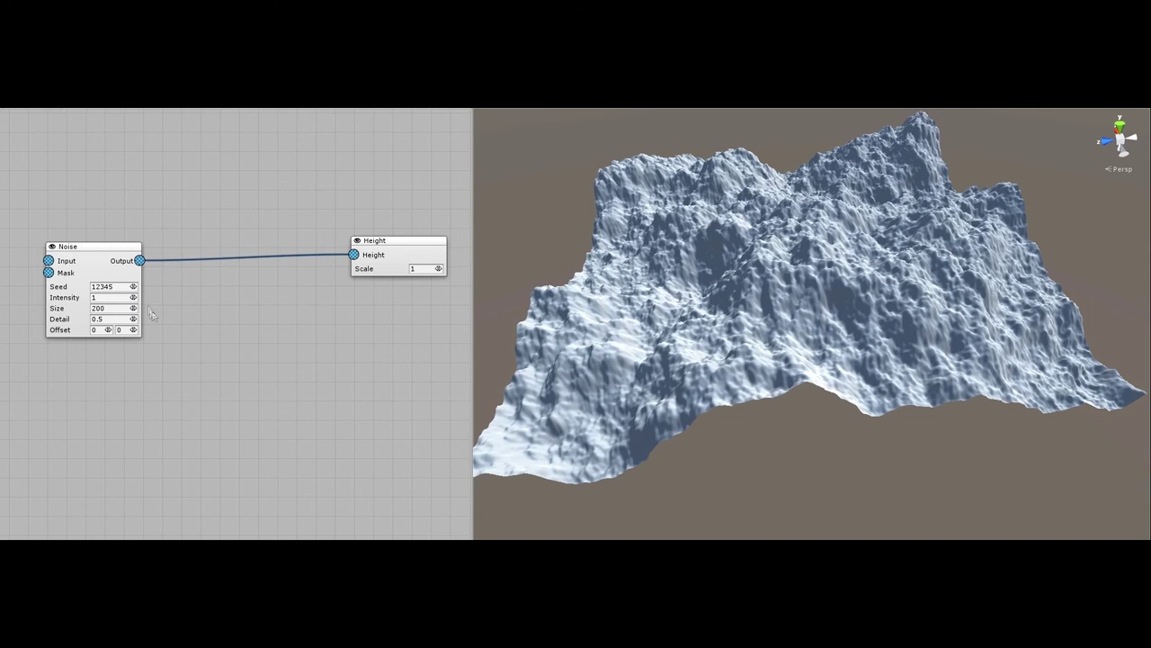
drag(77, 300, 62, 300)
mouse_move(145, 322)
mouse_down()
mouse_move(70, 321)
mouse_move(340, 287)
mouse_up()
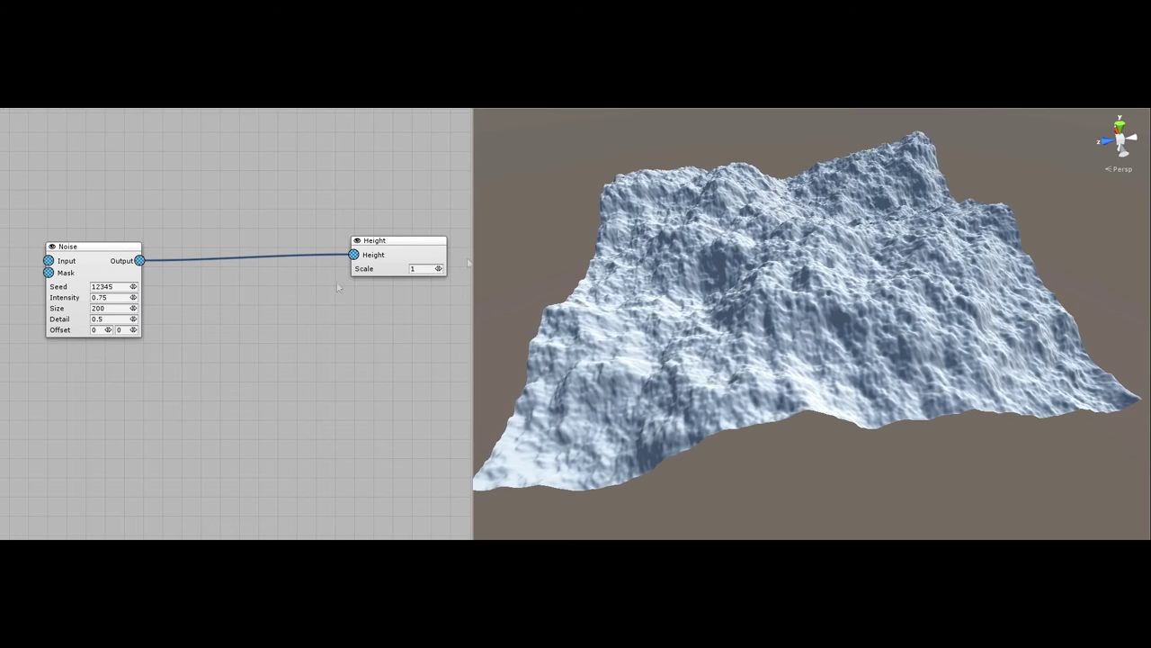
Insert a Curve node between Noise and Height and reshape it for more rugged terrain.
right_click(181, 235)
mouse_move(270, 242)
click(315, 298)
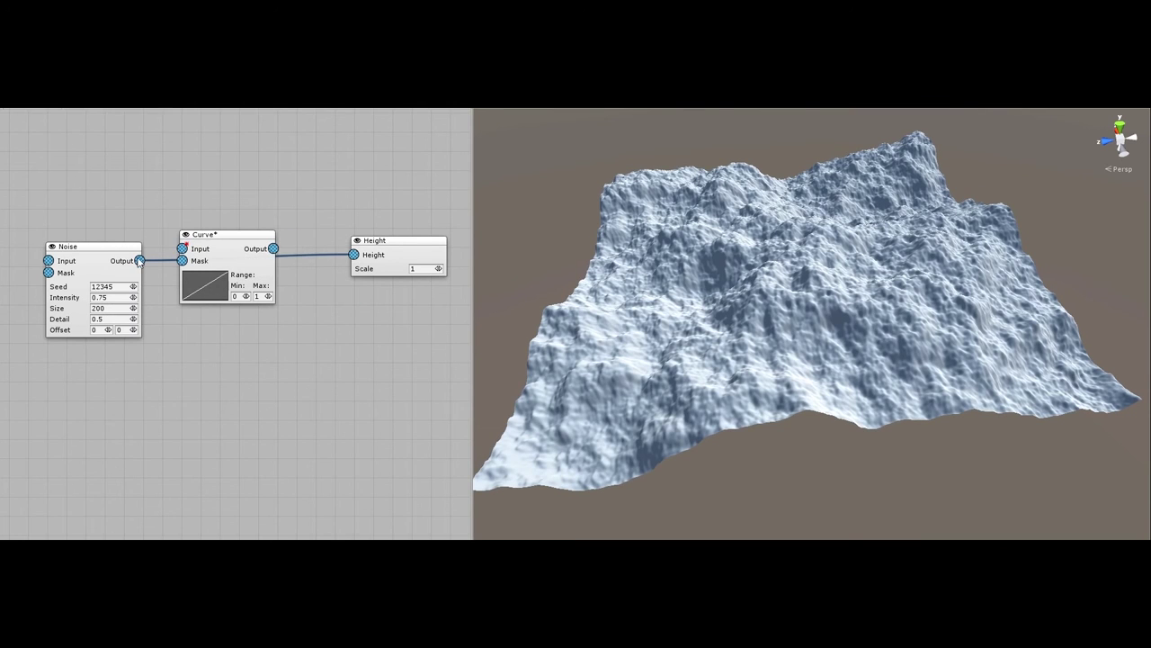
click(205, 284)
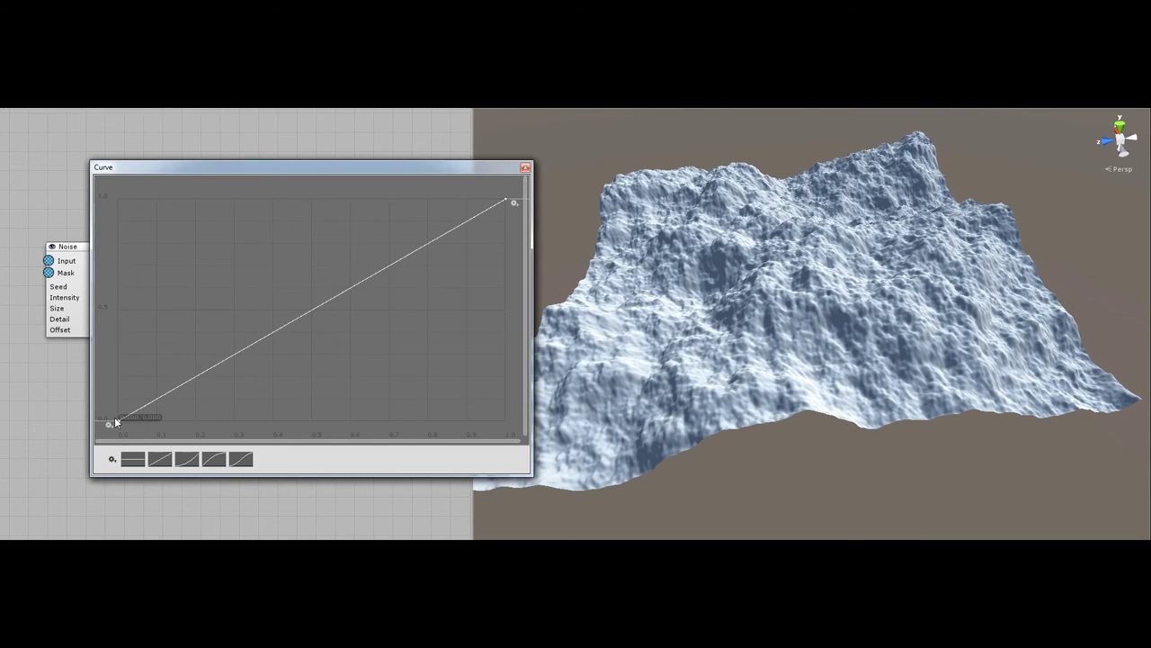
drag(115, 423, 163, 419)
drag(483, 213, 493, 231)
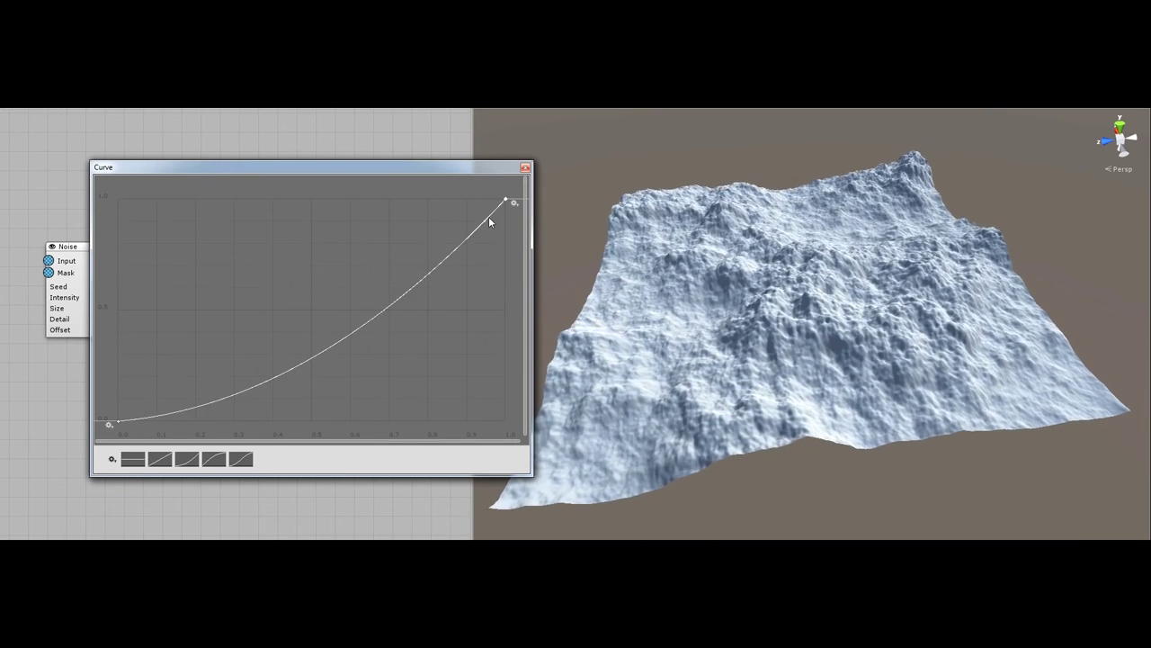
double_click(381, 356)
drag(381, 357, 321, 321)
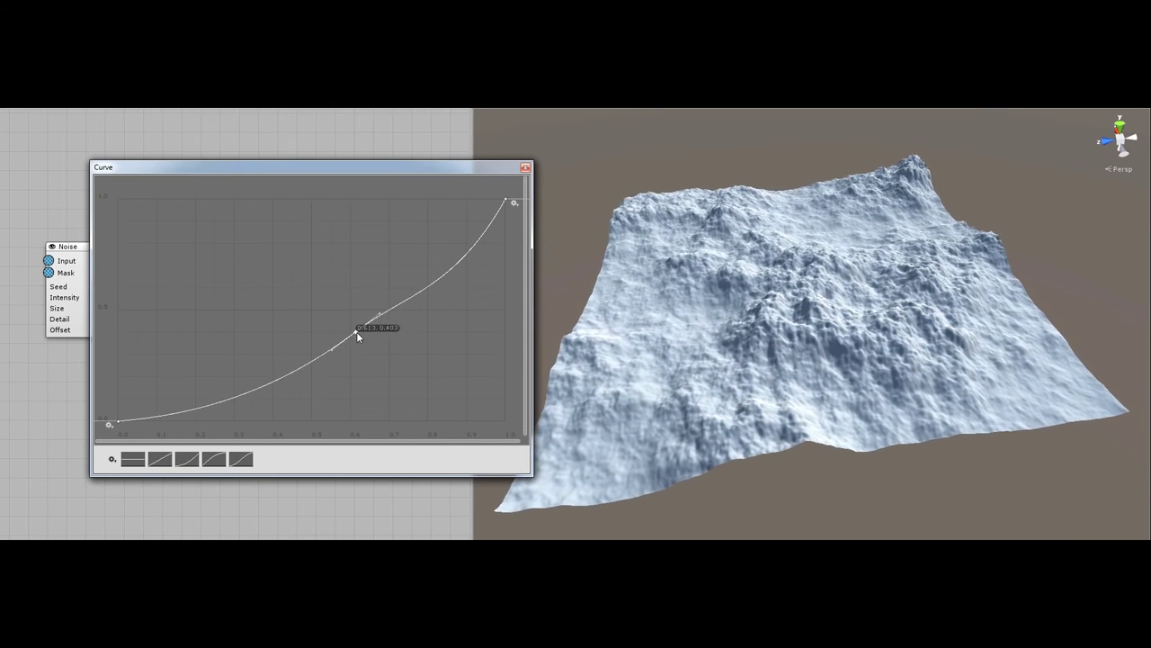
drag(493, 230, 476, 224)
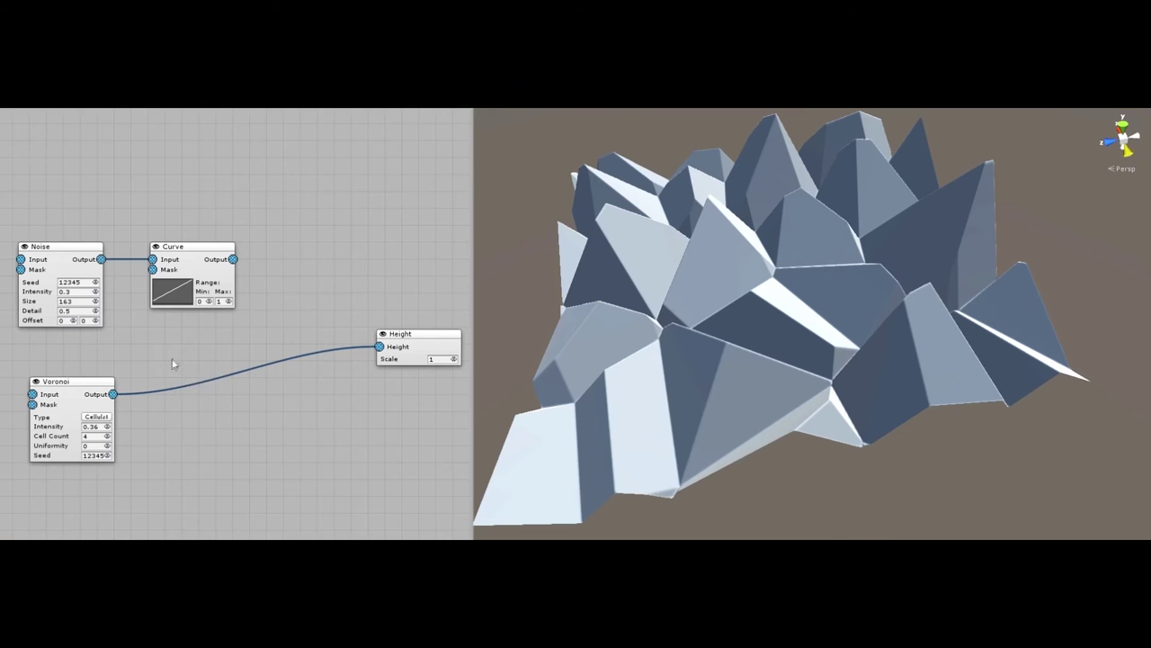
Add a second Organic Voronoi node at intensity 1.42 and lower the first to 0.24.
right_click(174, 364)
mouse_move(258, 363)
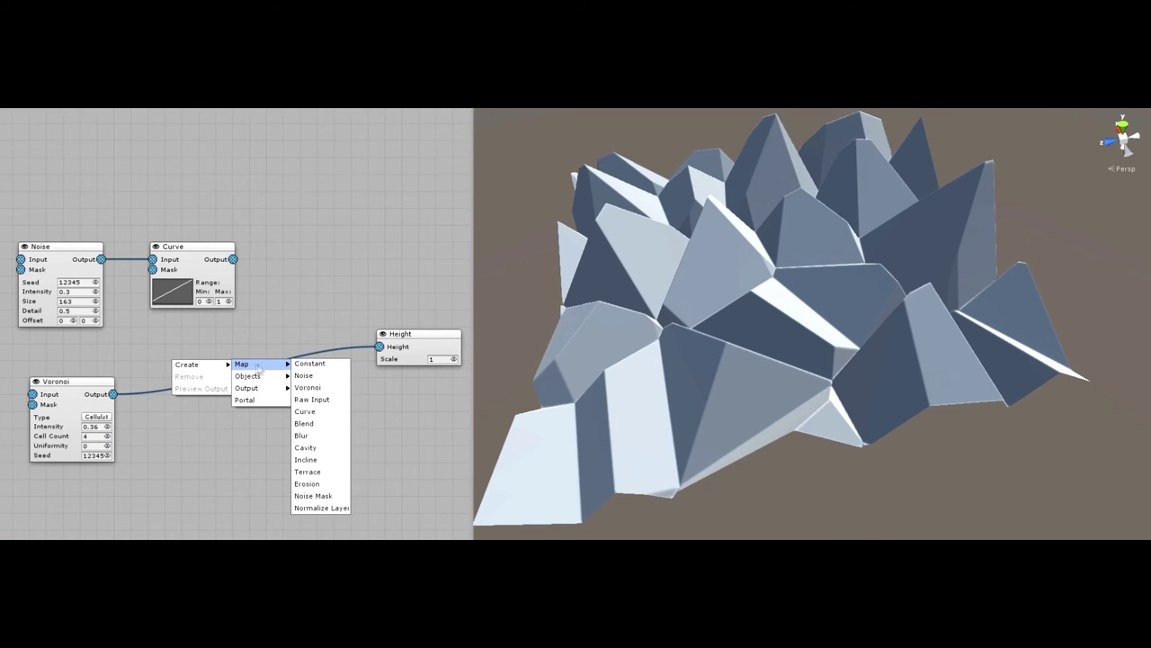
click(305, 388)
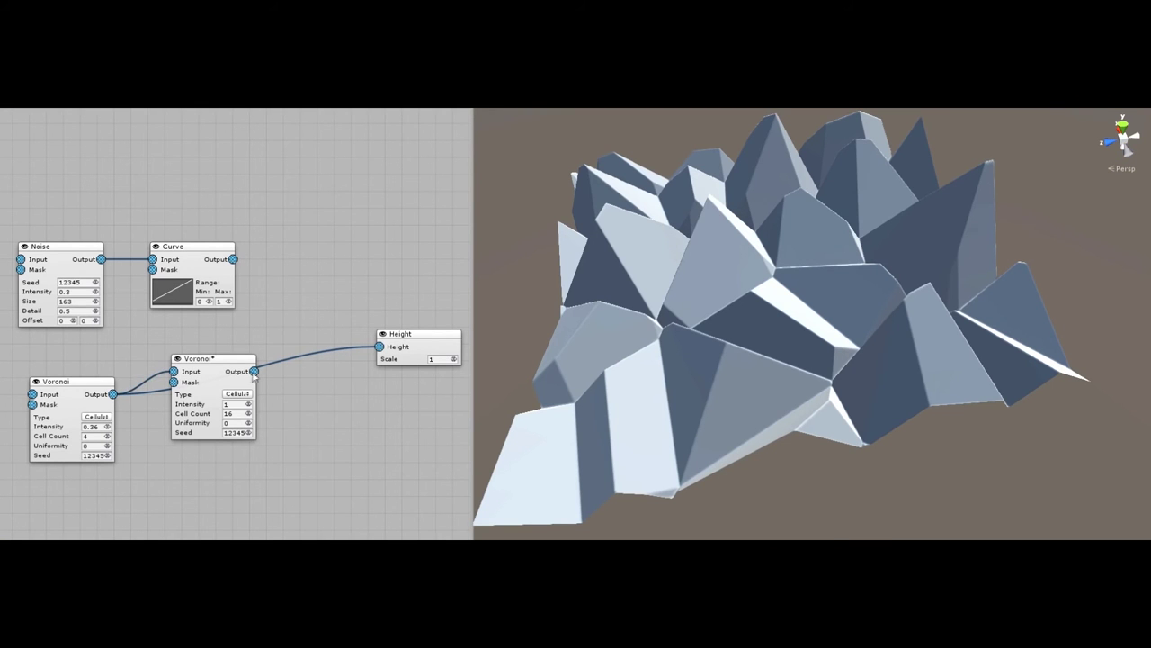
click(237, 393)
click(264, 463)
drag(246, 401, 309, 396)
drag(109, 430, 76, 428)
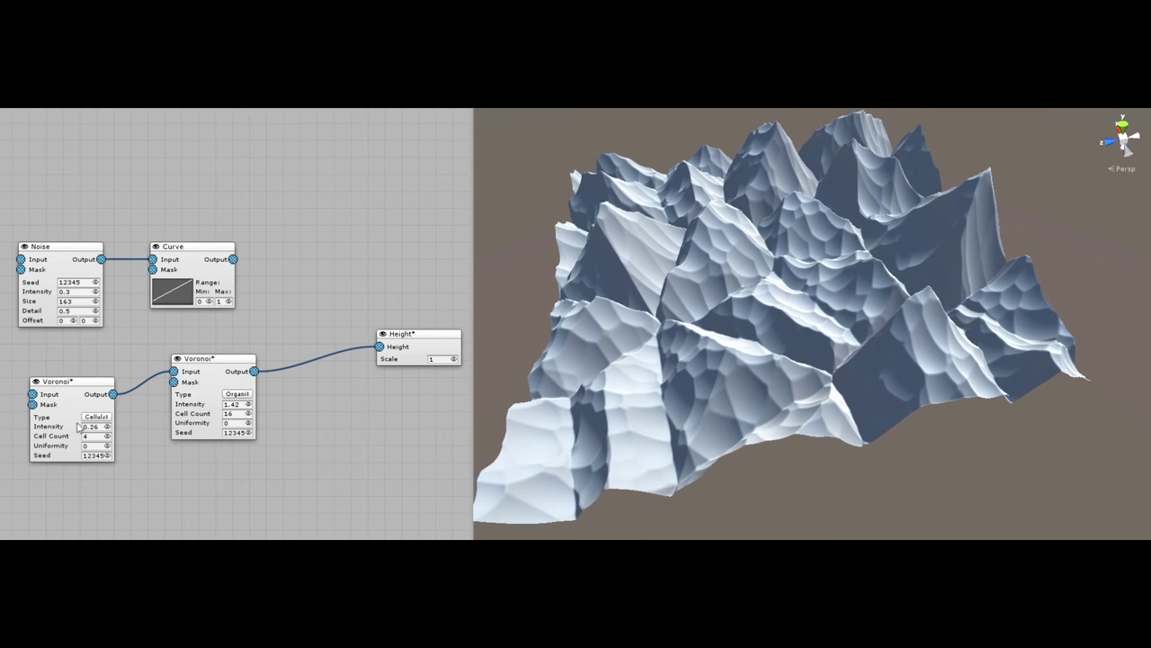
drag(216, 364, 194, 386)
Add a Blend node before Height, set Voronoi intensities to 0.37 and 1.7, and blend with Min.
right_click(269, 333)
mouse_move(283, 338)
mouse_move(344, 336)
click(405, 375)
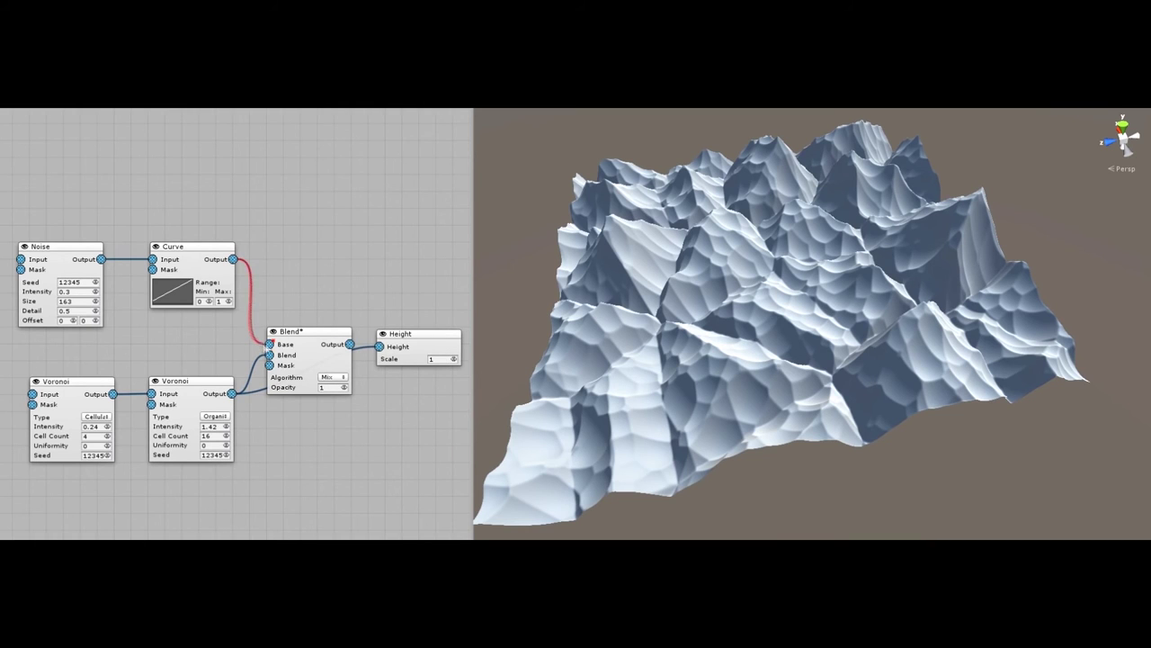
click(338, 376)
click(356, 483)
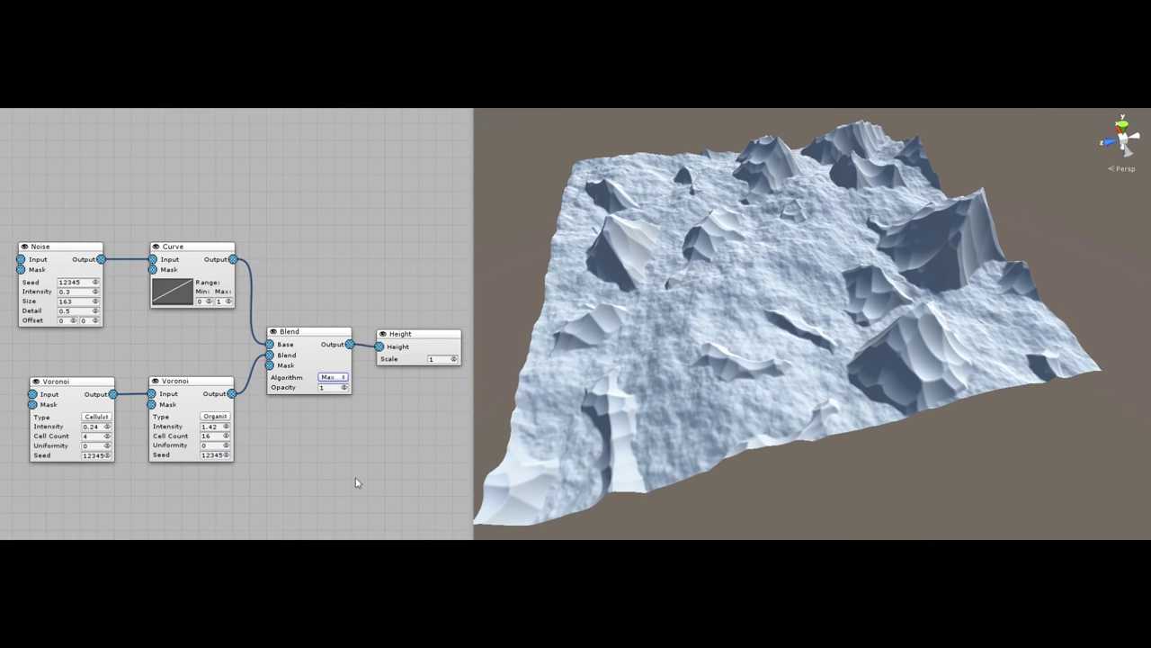
drag(109, 429, 139, 428)
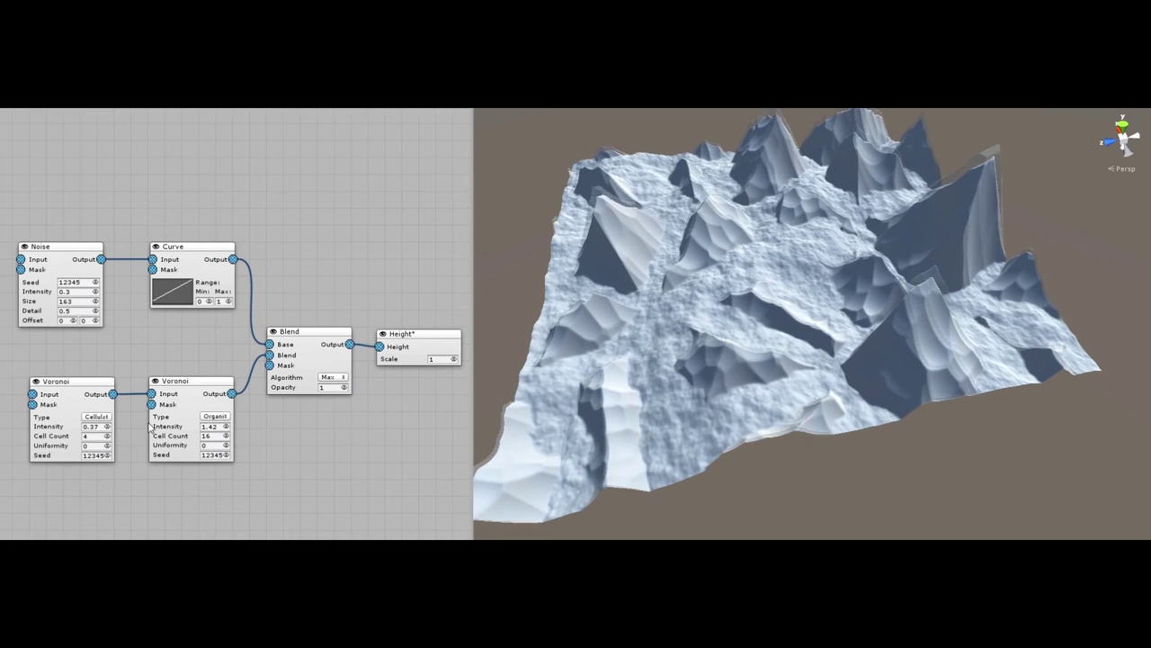
drag(225, 426, 271, 414)
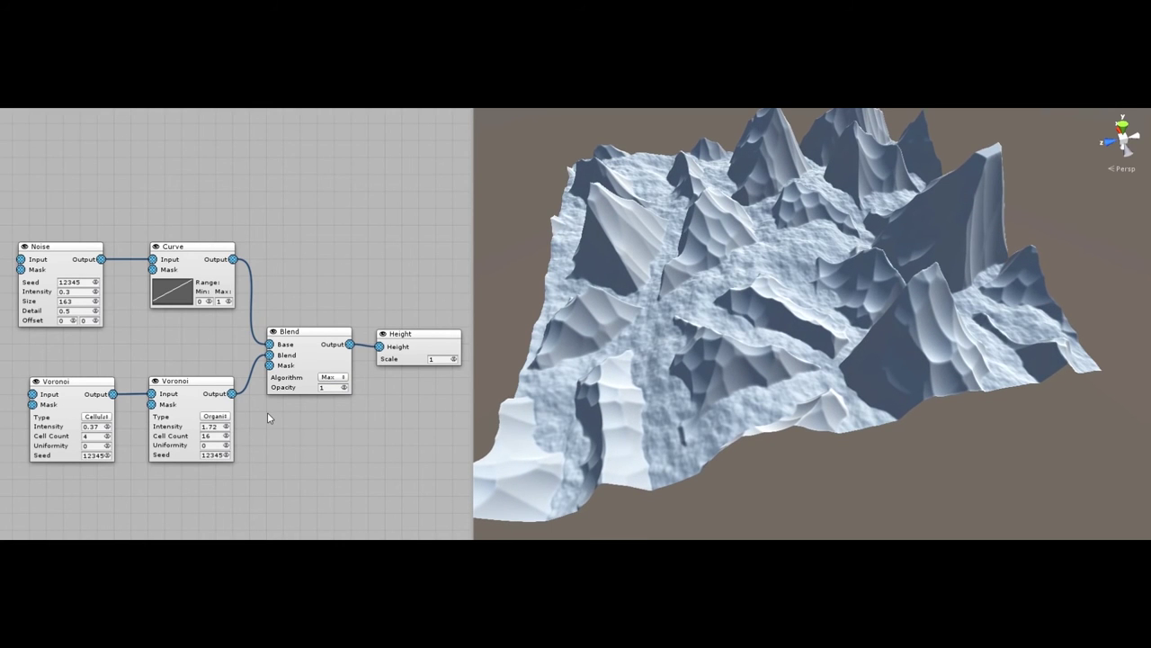
click(332, 376)
click(346, 467)
Lower the noise curve's start, switch the blend to Overlay, and raise Voronoi intensity for spikier peaks.
click(175, 293)
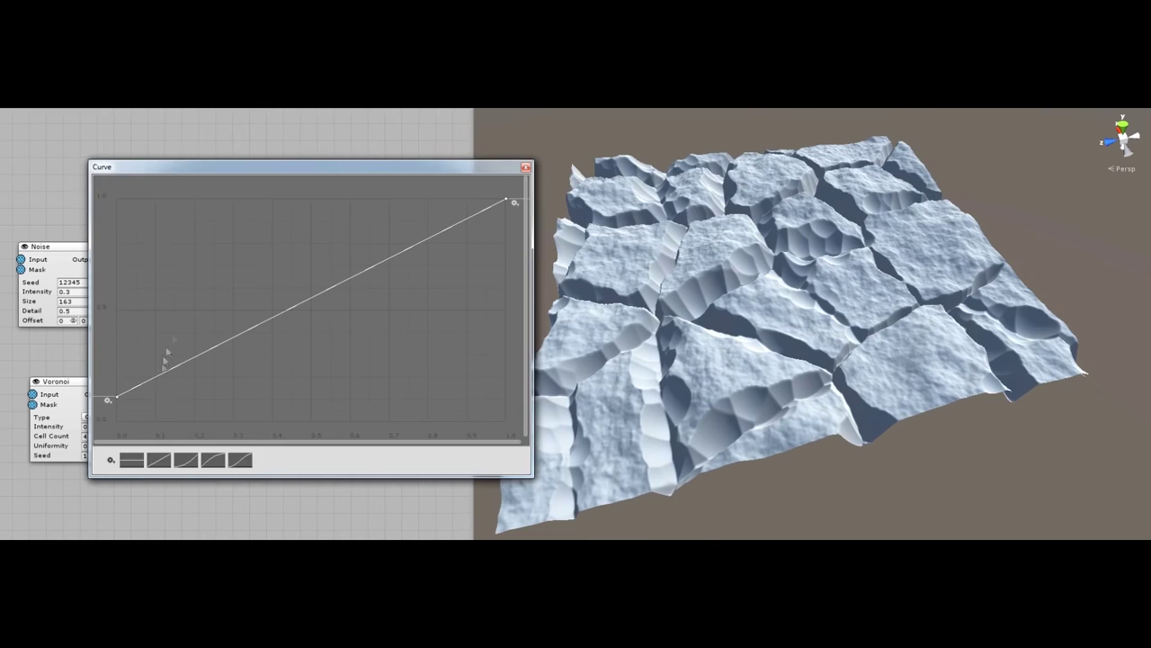
mouse_move(118, 399)
mouse_down()
mouse_move(131, 406)
mouse_move(112, 418)
mouse_up()
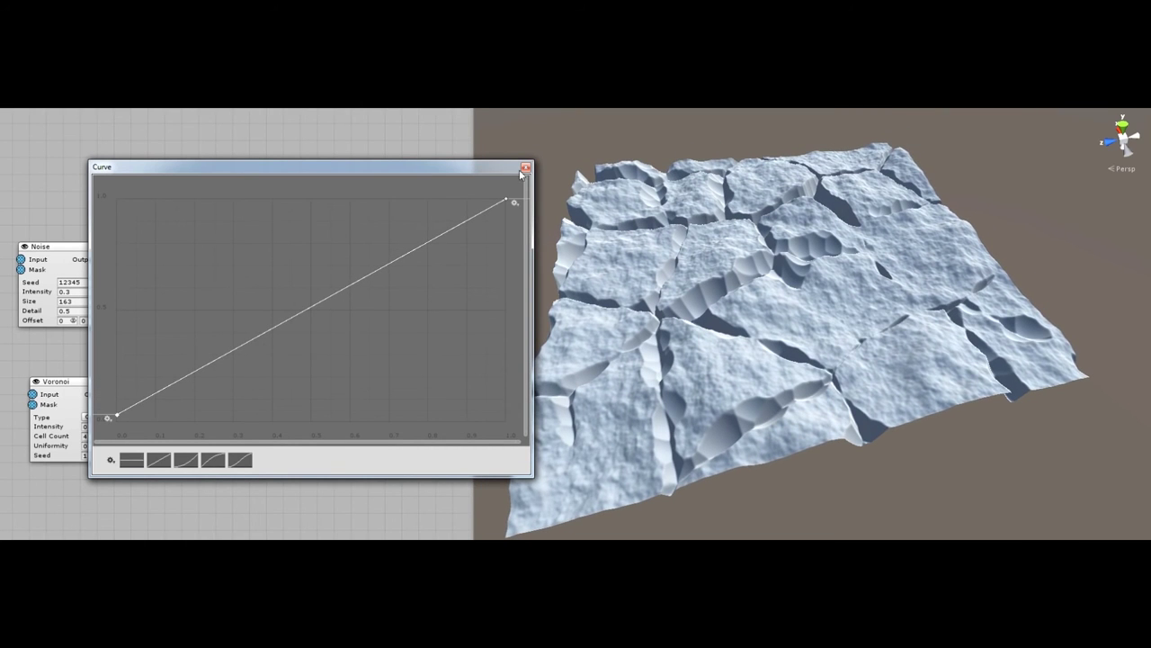
click(526, 167)
click(333, 376)
click(349, 499)
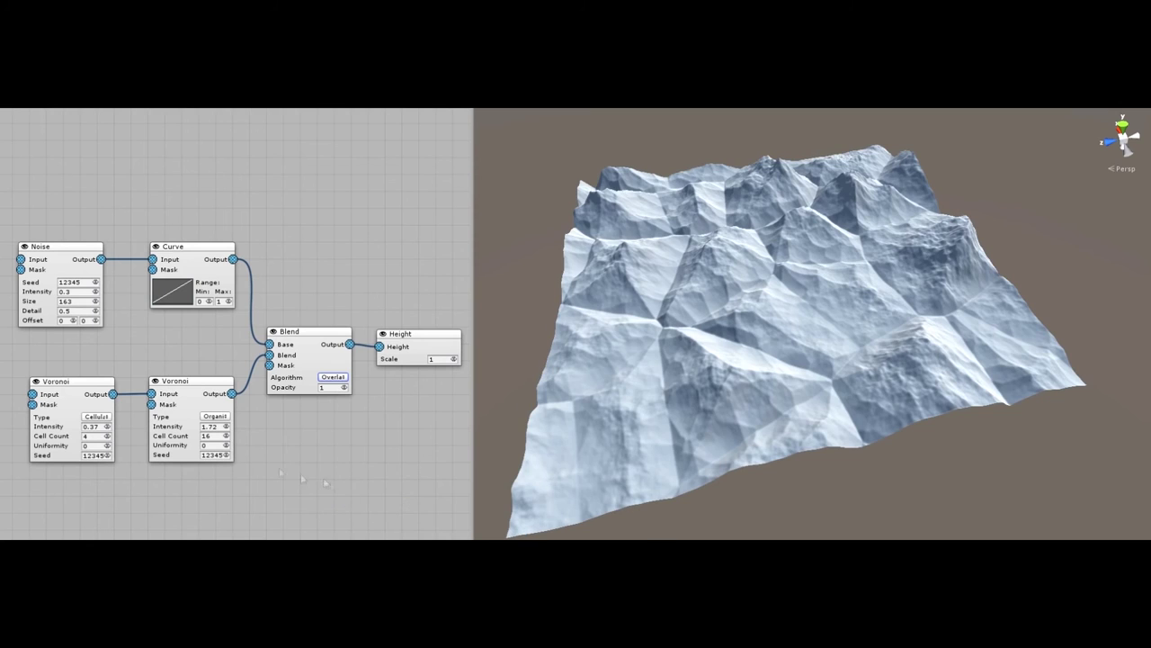
drag(109, 430, 320, 413)
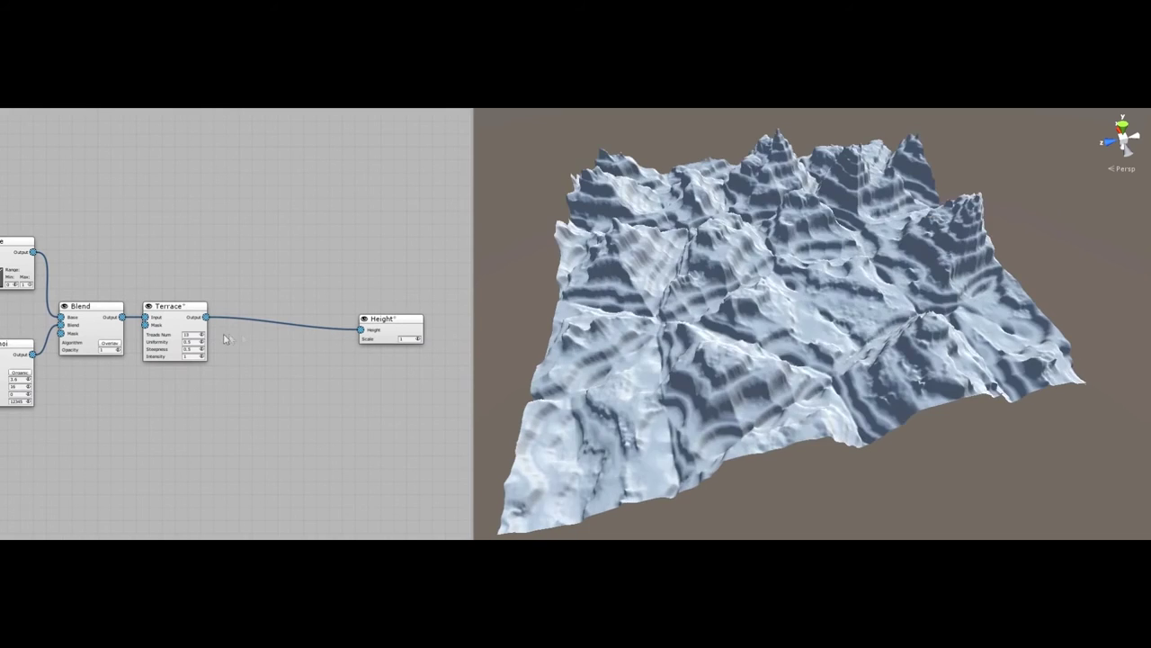
Insert an Erosion node between Terrace and Height to erode the mountains.
right_click(254, 306)
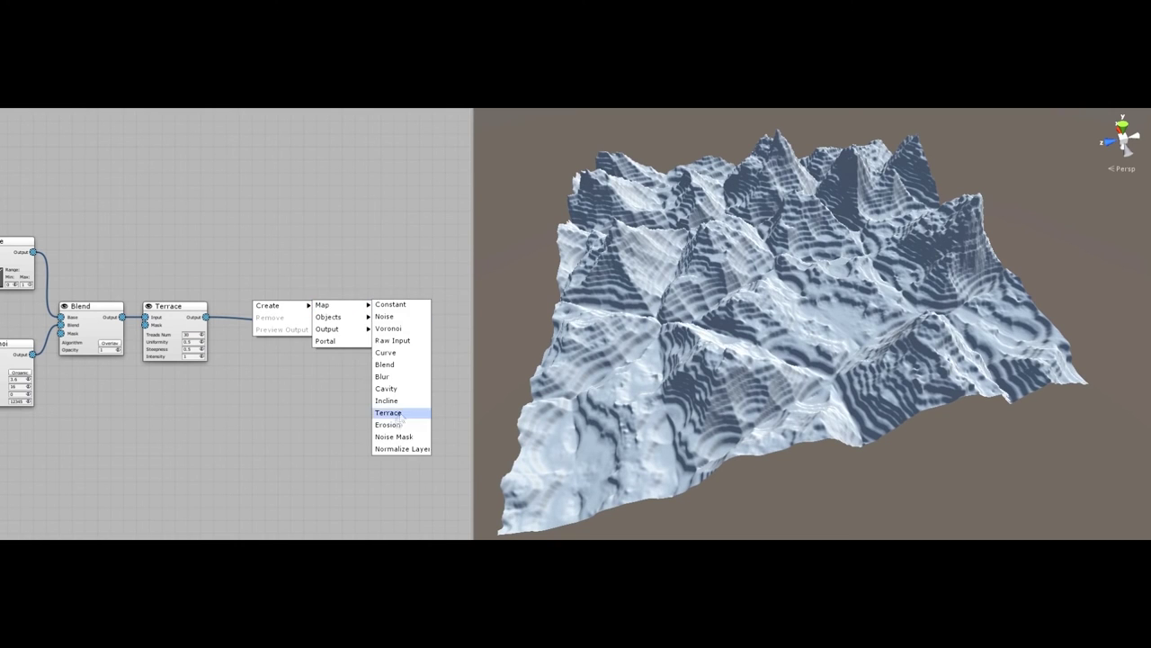
click(400, 423)
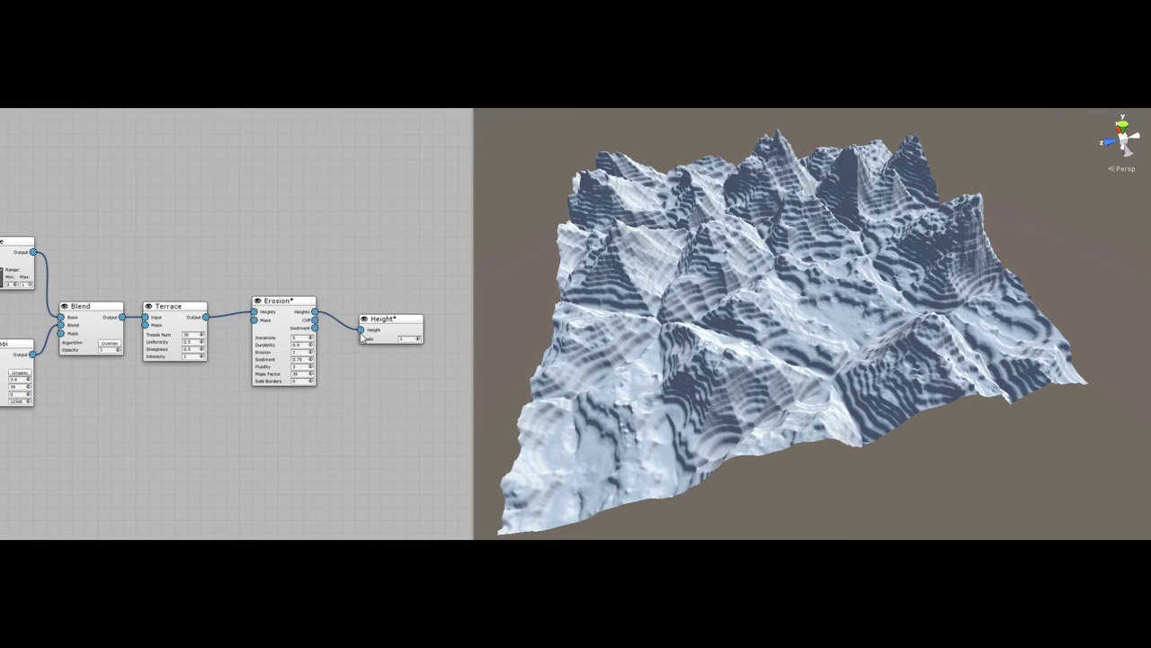
mouse_move(810, 315)
alt+mouse_down()
mouse_move(1025, 304)
mouse_move(900, 306)
alt+mouse_up()
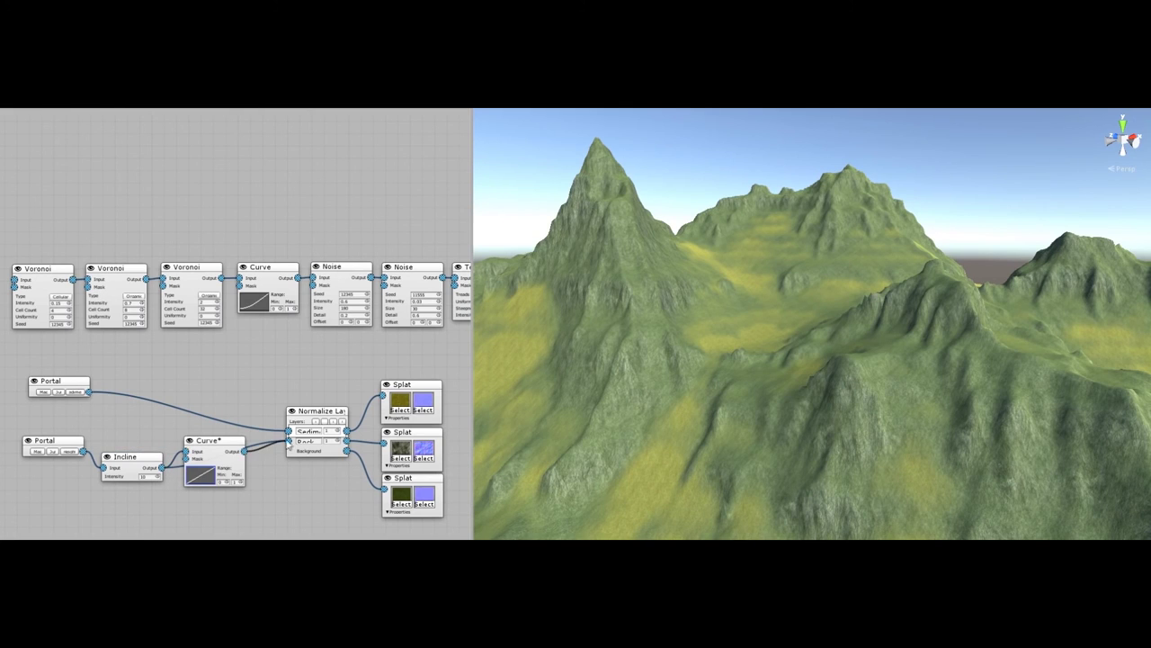
Reshape the incline Curve node into a steep S-curve.
click(210, 477)
mouse_move(514, 192)
mouse_down()
mouse_move(290, 196)
mouse_move(260, 182)
mouse_up()
drag(117, 426, 146, 423)
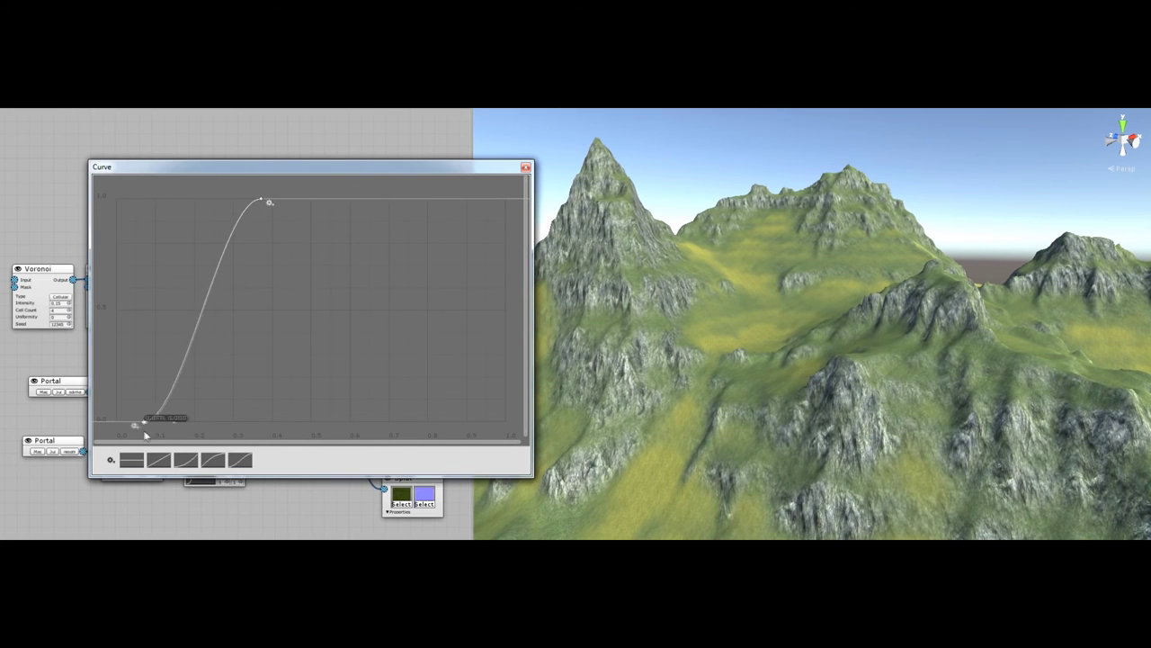
drag(264, 200, 243, 200)
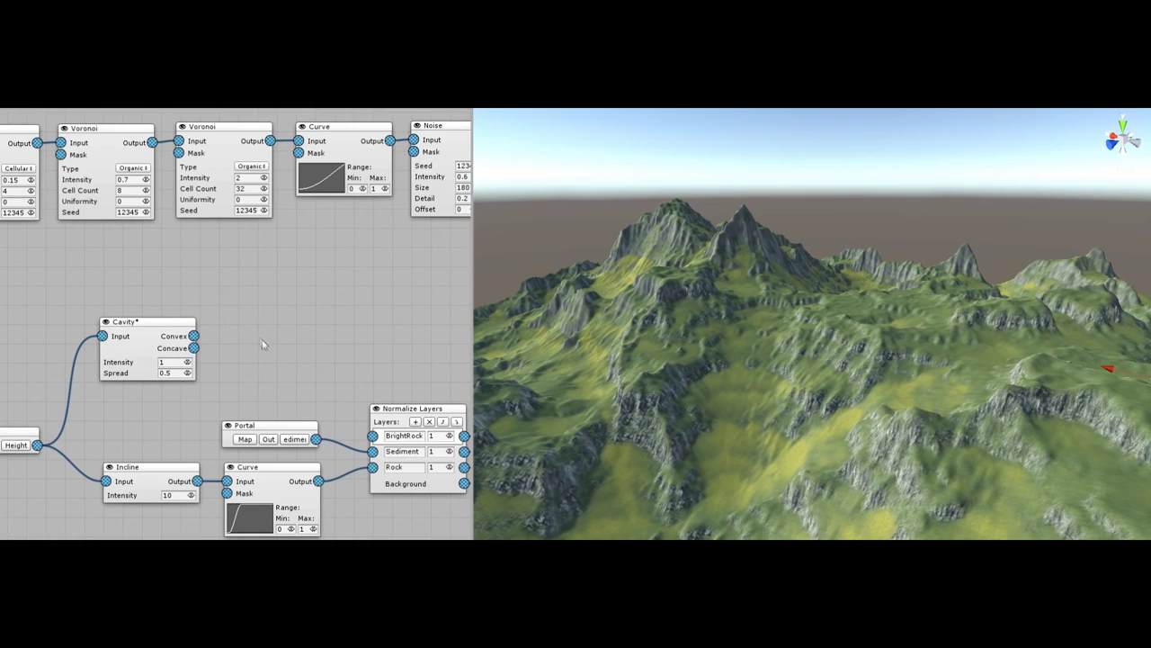
Add a Preview node fed by Cavity's Convex output, with Cavity intensity 6.8 and wider spread.
right_click(236, 330)
mouse_move(257, 334)
mouse_move(311, 359)
click(371, 379)
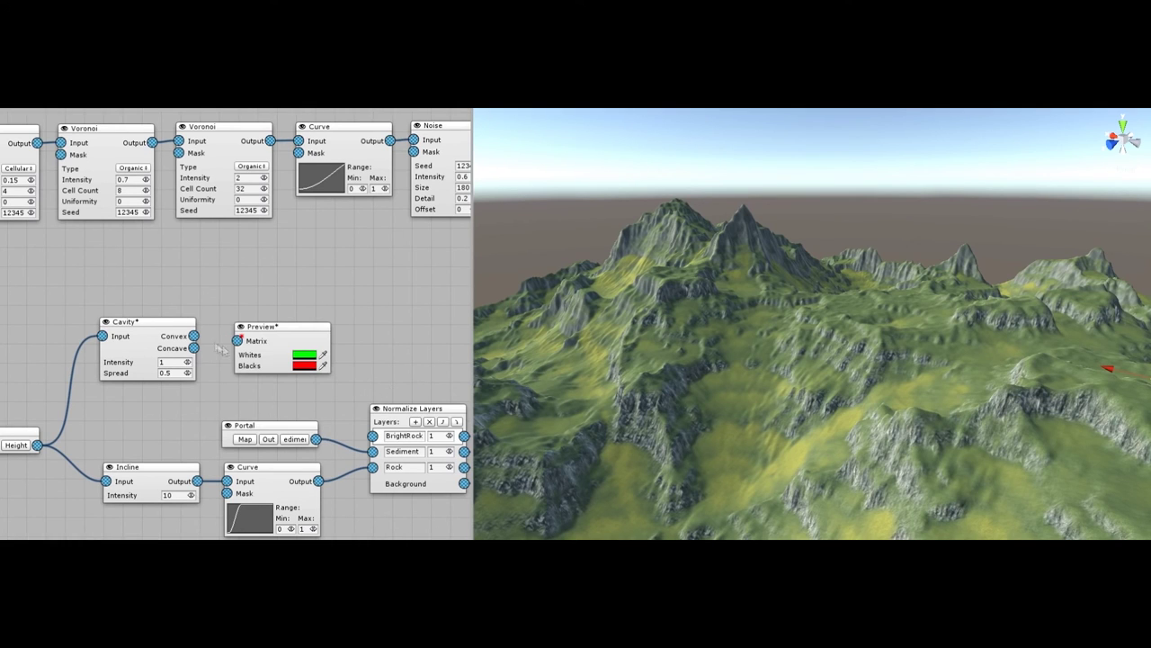
drag(243, 346, 238, 341)
drag(119, 362, 153, 399)
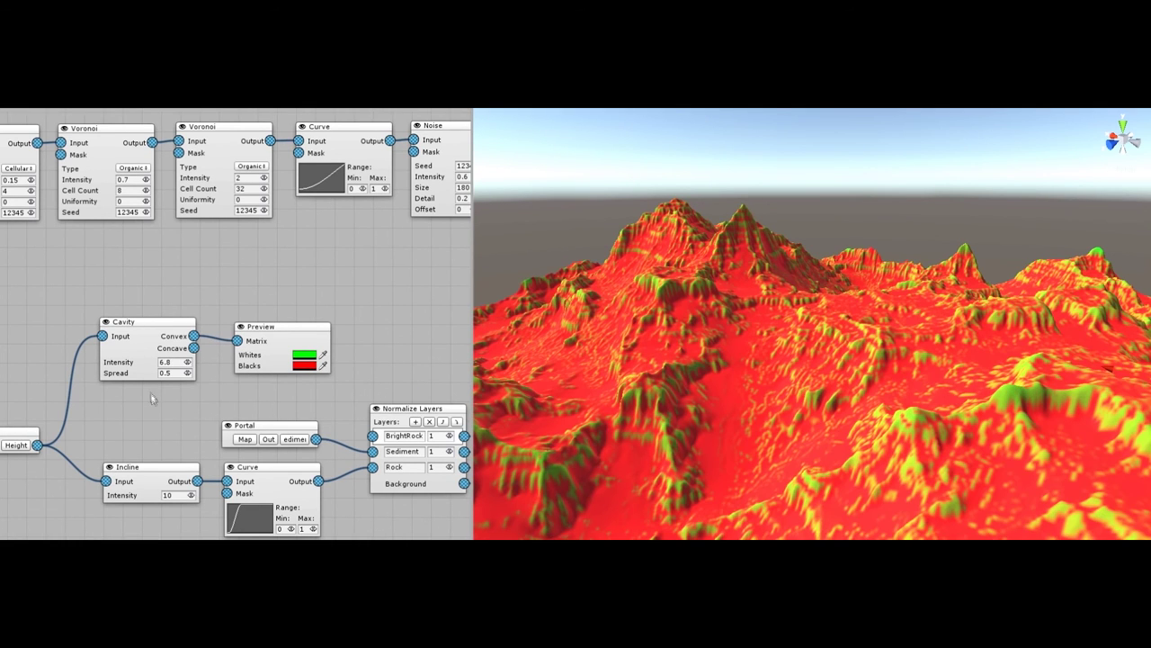
drag(495, 382, 651, 373)
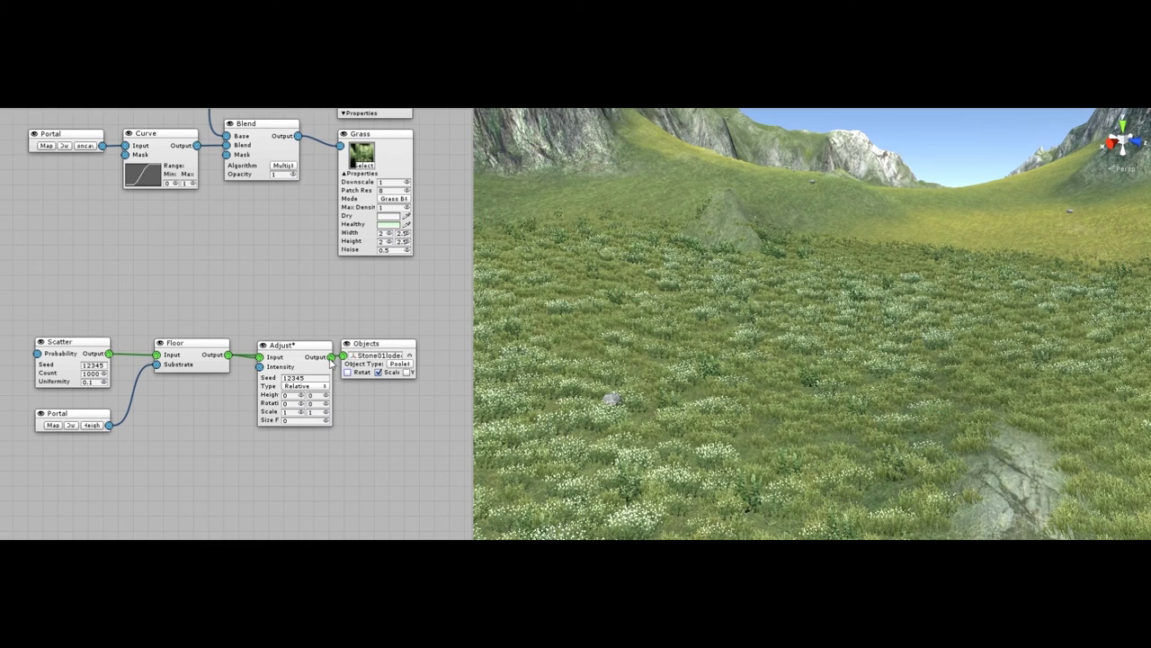
Enlarge and slightly sink the stones, lower Slide's Move Factor and widen Propagate's Range.
drag(400, 418, 559, 423)
mouse_move(332, 414)
mouse_down()
mouse_move(701, 417)
mouse_move(644, 418)
mouse_up()
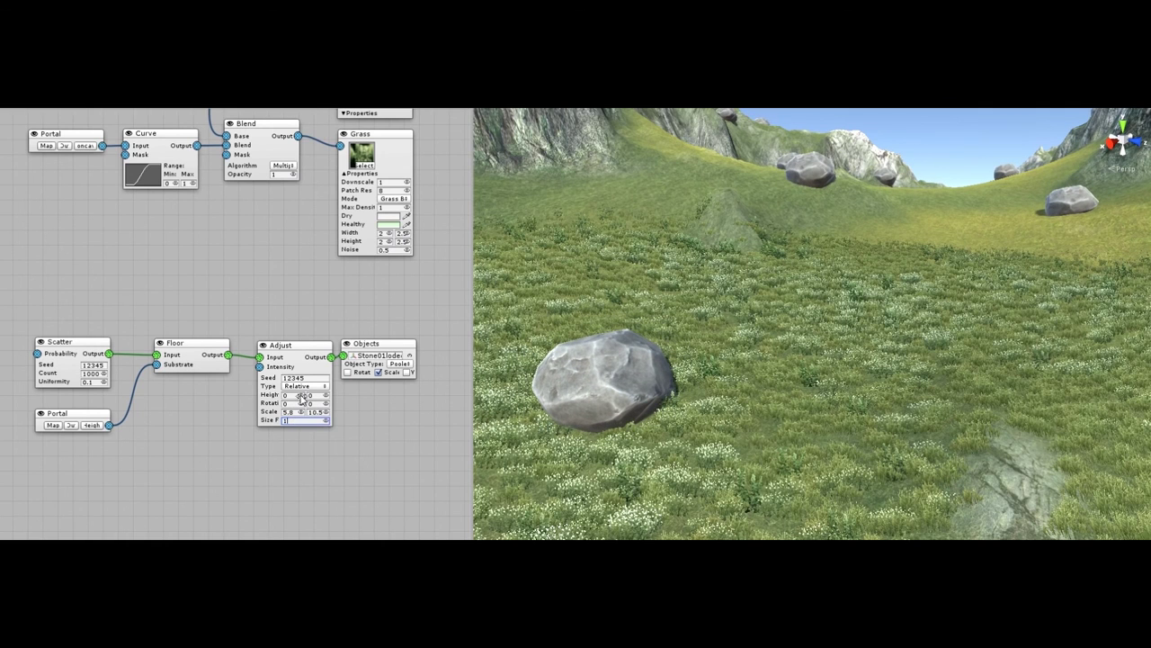
drag(302, 399, 226, 403)
drag(317, 396, 267, 410)
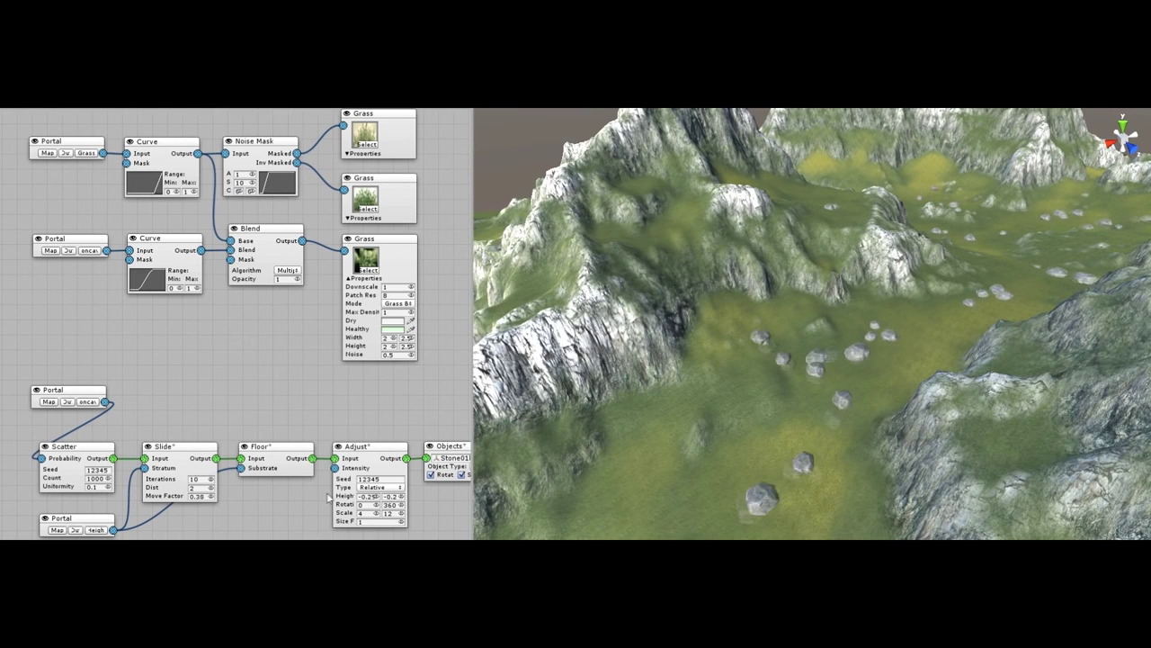
drag(330, 499, 236, 460)
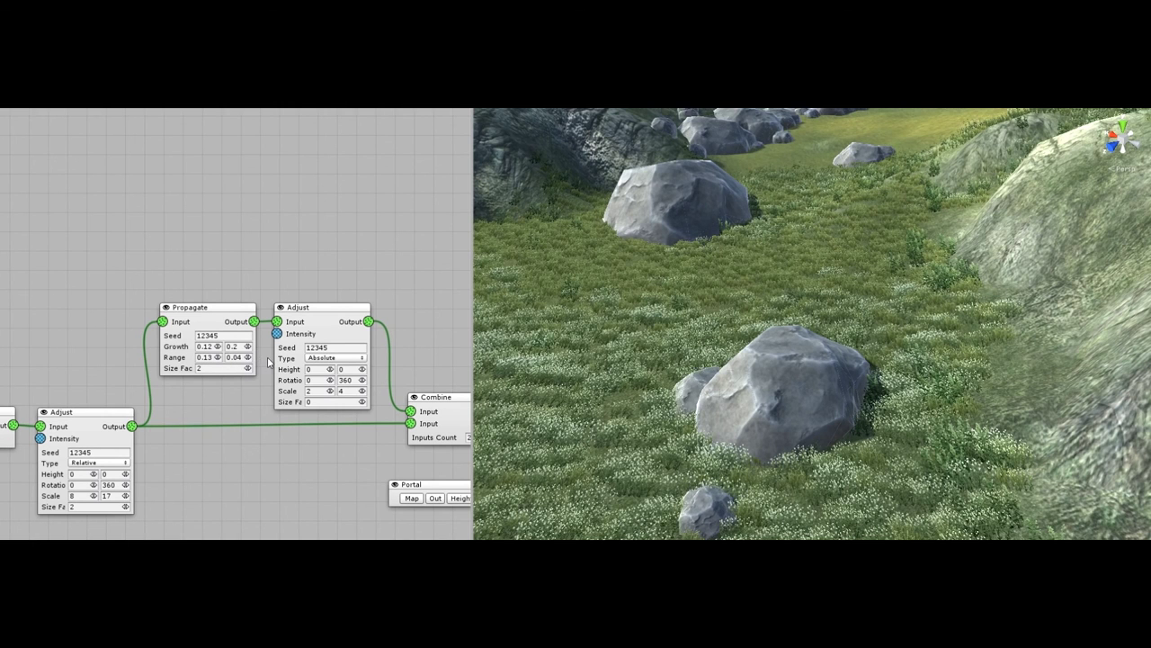
mouse_move(247, 357)
mouse_down()
mouse_move(216, 350)
mouse_move(282, 352)
mouse_up()
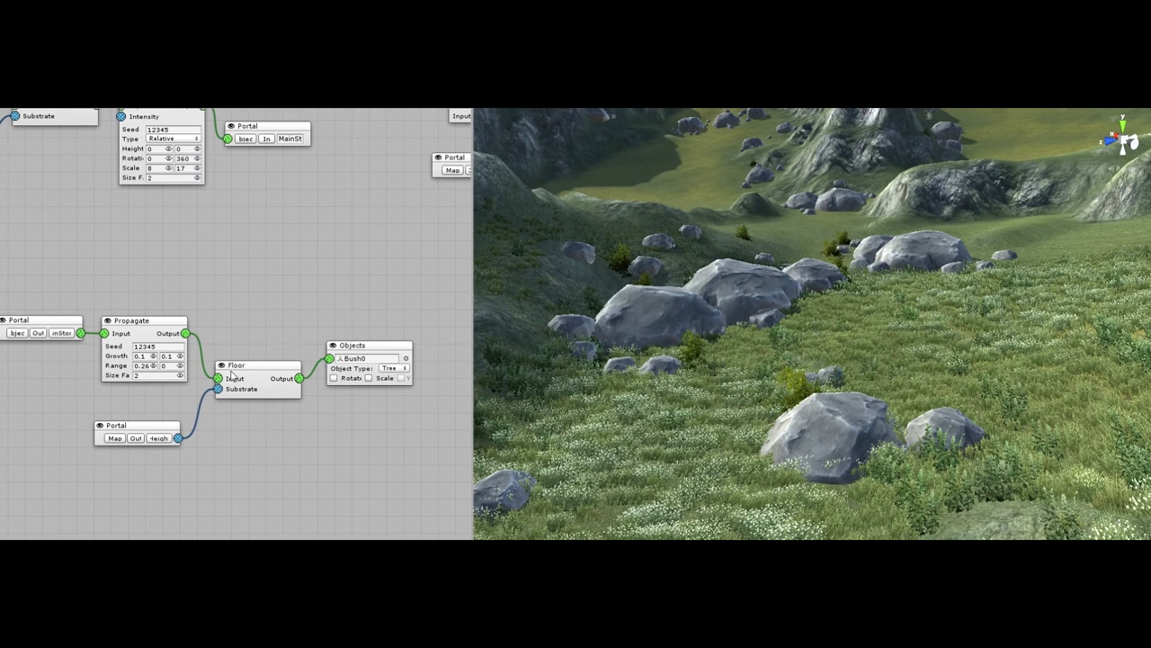
Adjust Propagate's range and set the Split node feeding Bush0, Bush1 and Bush2 to Random matching.
mouse_move(216, 372)
mouse_down()
mouse_move(206, 366)
mouse_move(227, 358)
mouse_up()
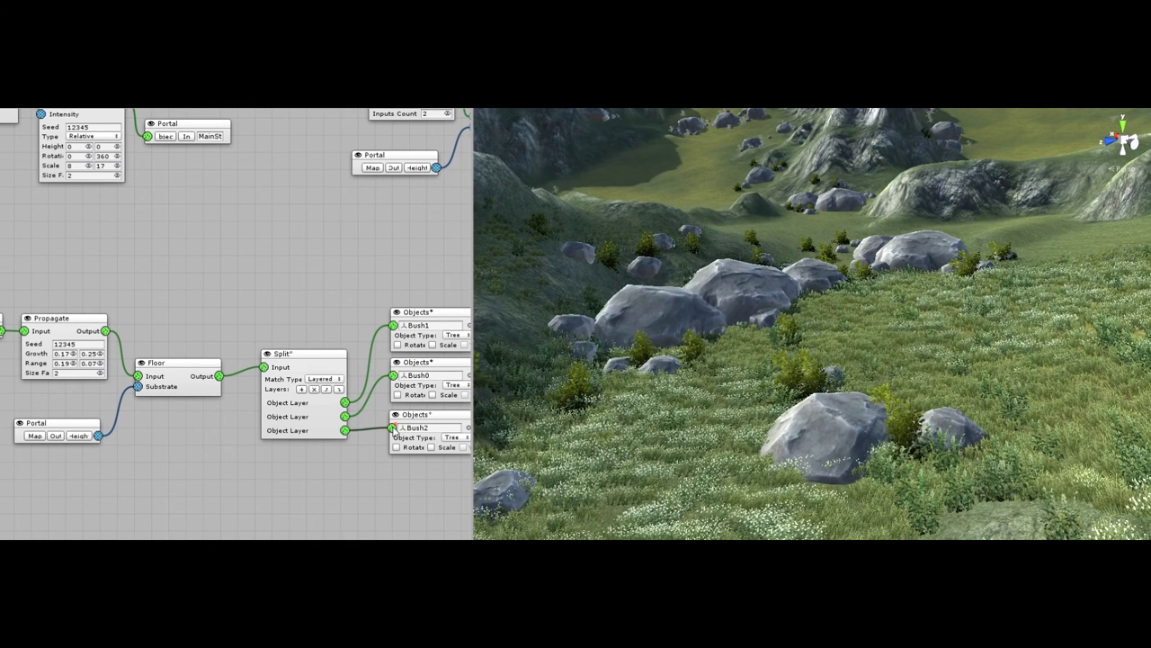
click(337, 379)
click(339, 411)
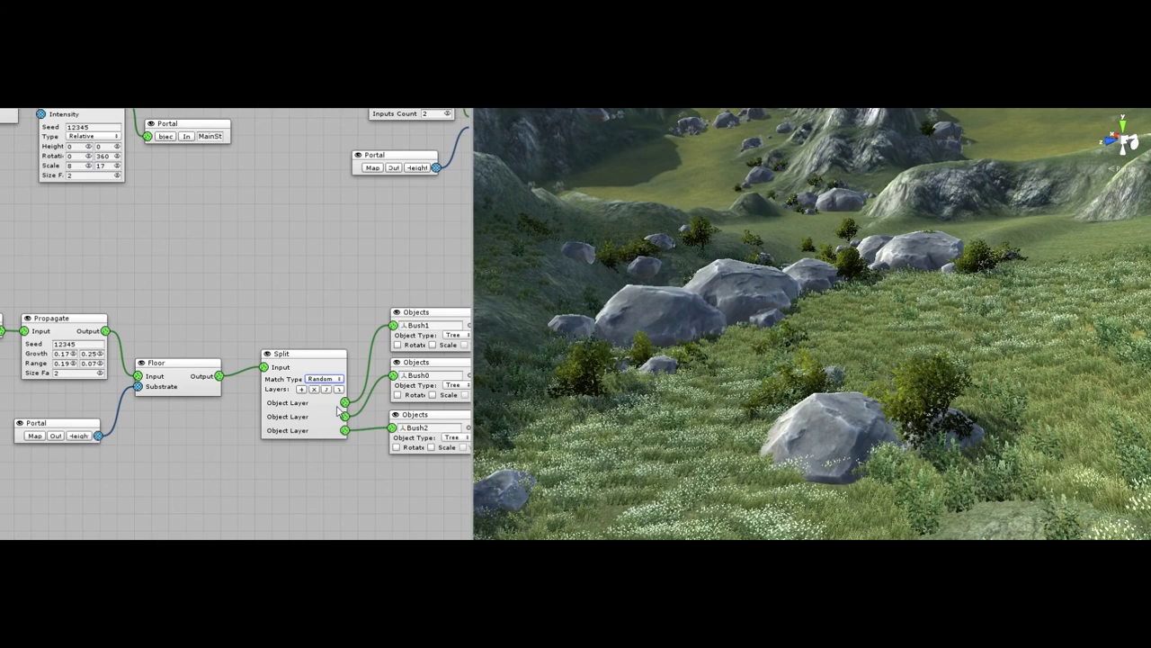